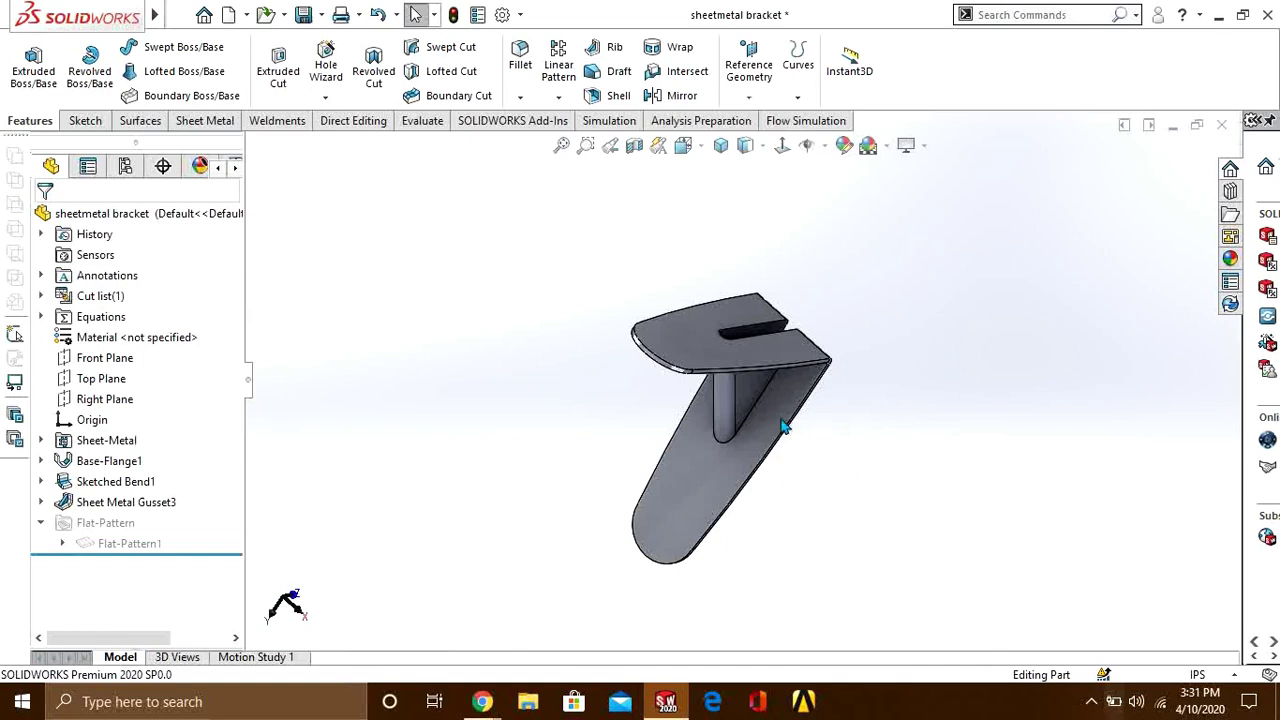
middle_drag(783, 429, 699, 411)
click(701, 351)
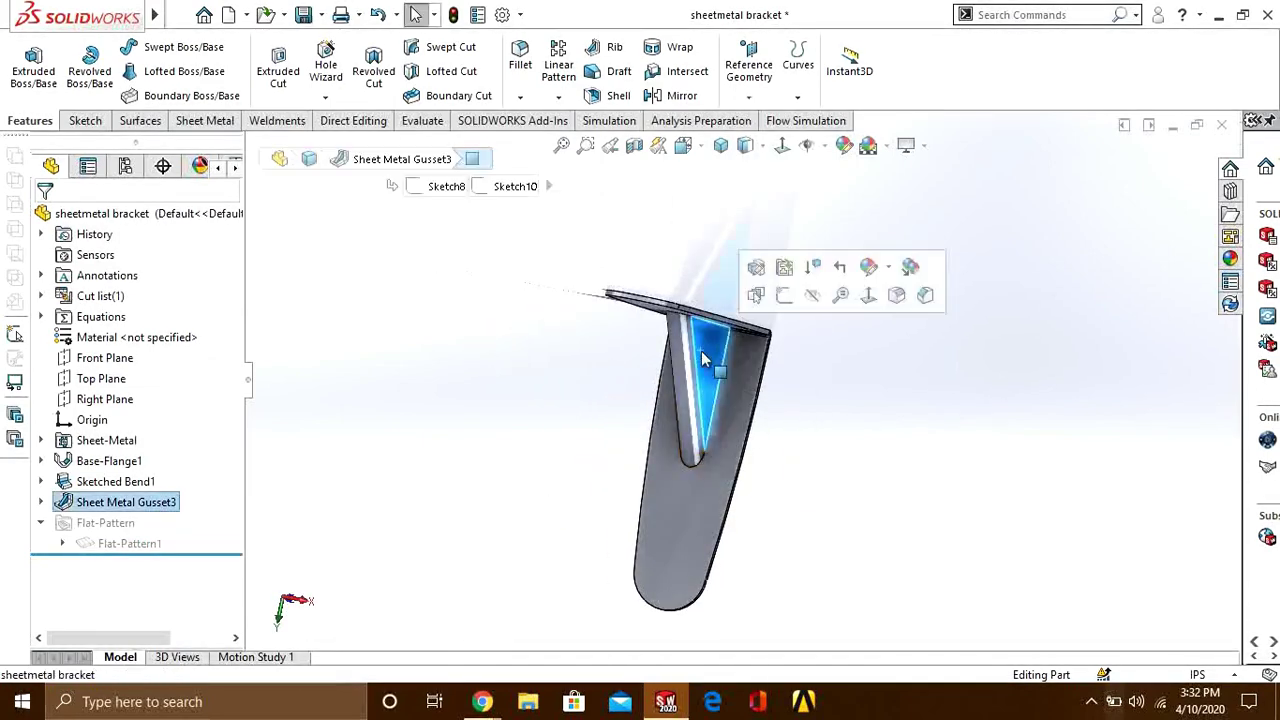
middle_drag(701, 351, 660, 400)
click(689, 466)
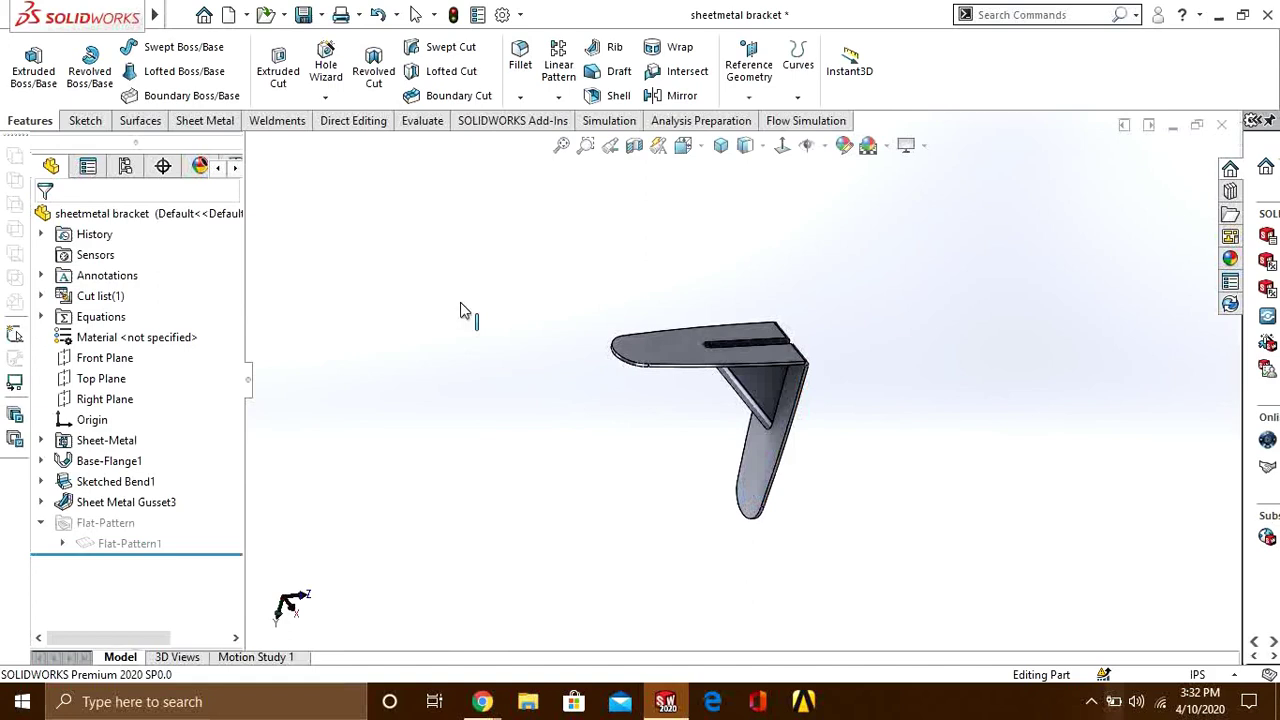
- Assign the AISI 1020 steel material from the SOLIDWORKS Materials library to the sheet metal bracket
right_click(110, 343)
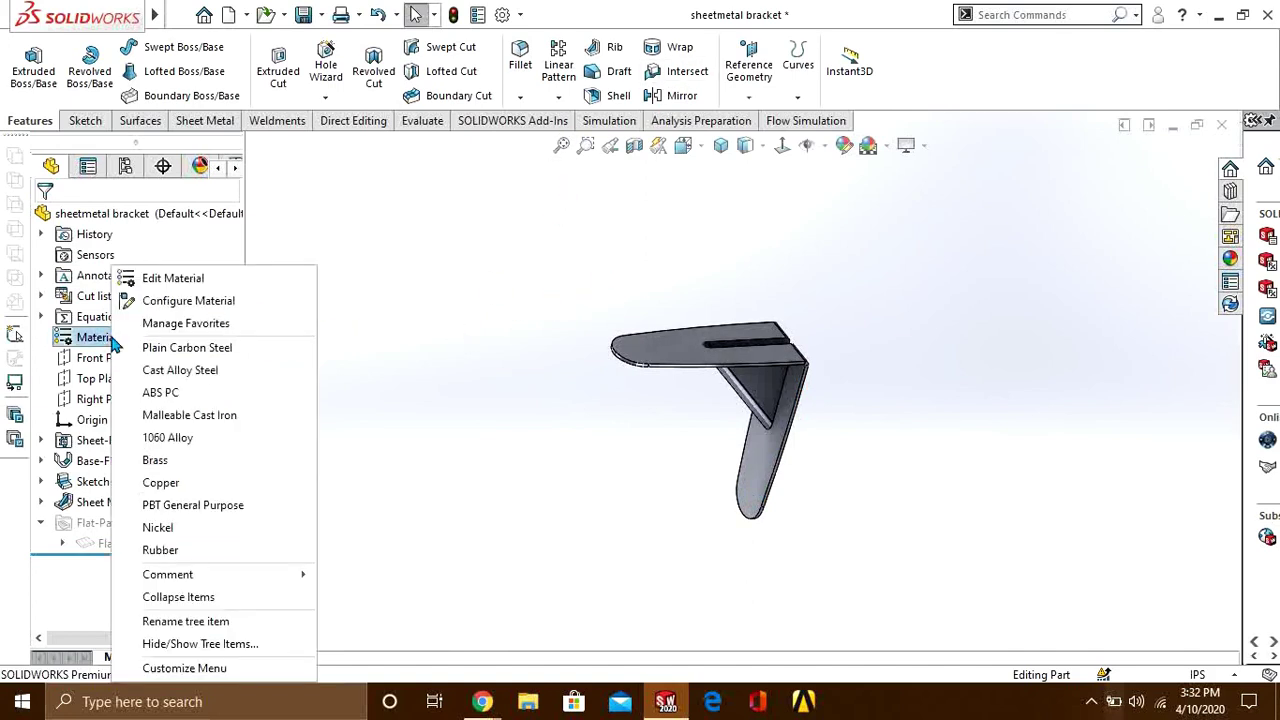
click(196, 285)
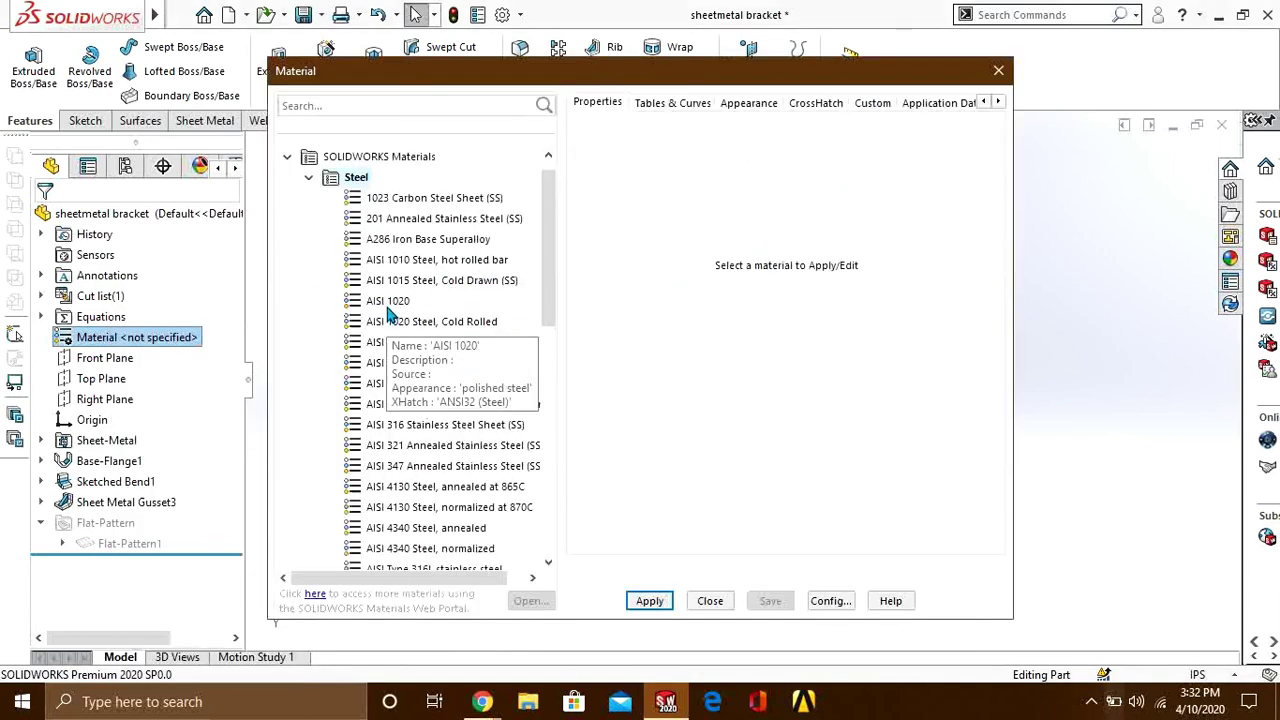
click(393, 302)
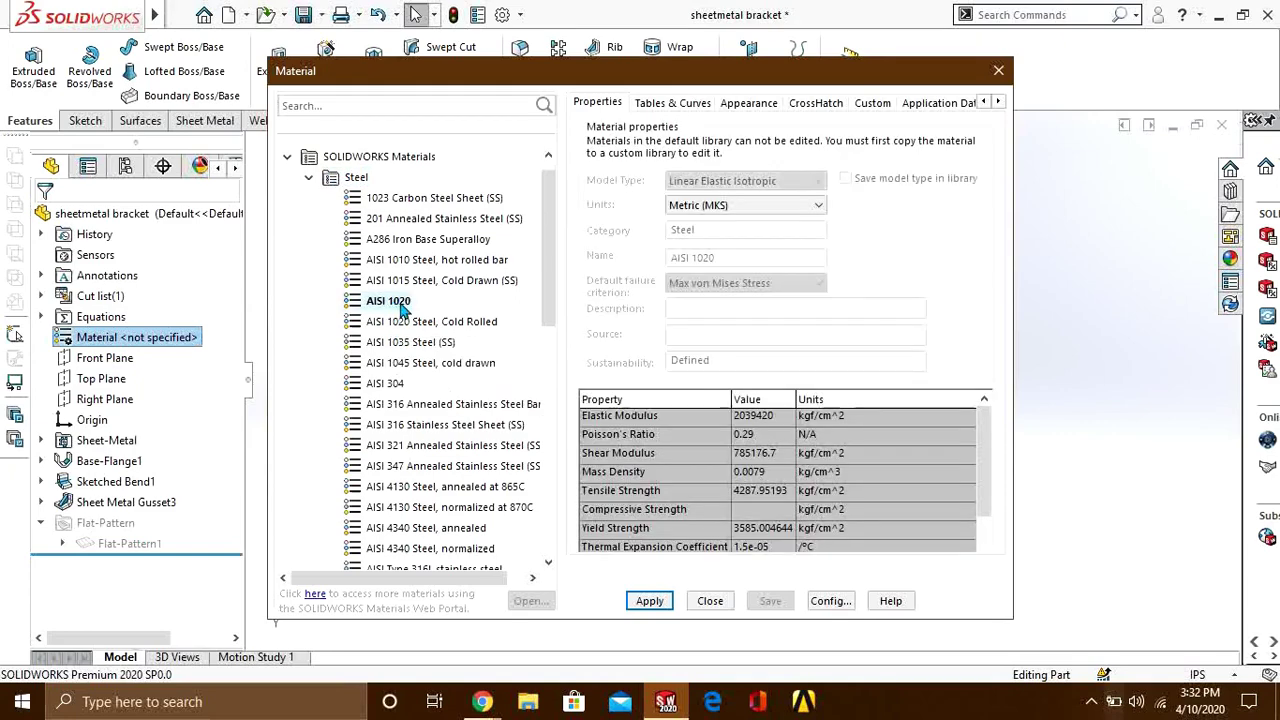
click(650, 601)
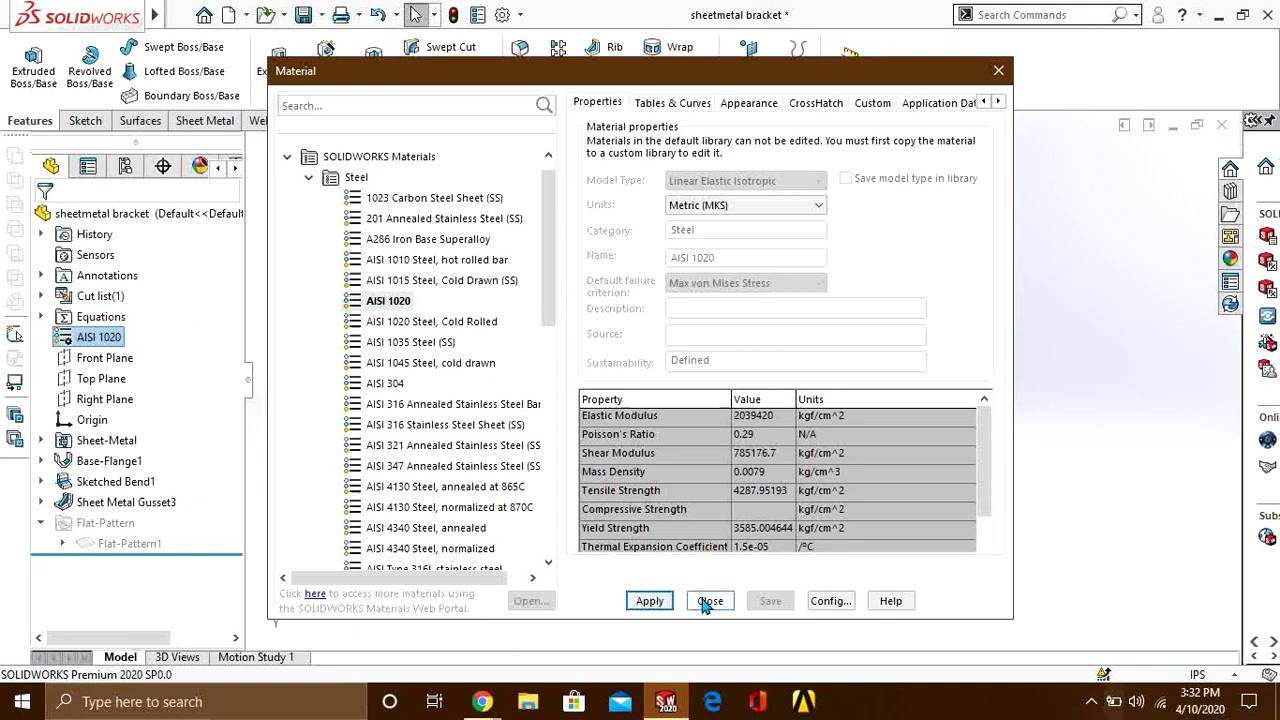
click(710, 601)
- Create a new static simulation study for the bracket
middle_drag(700, 603, 834, 399)
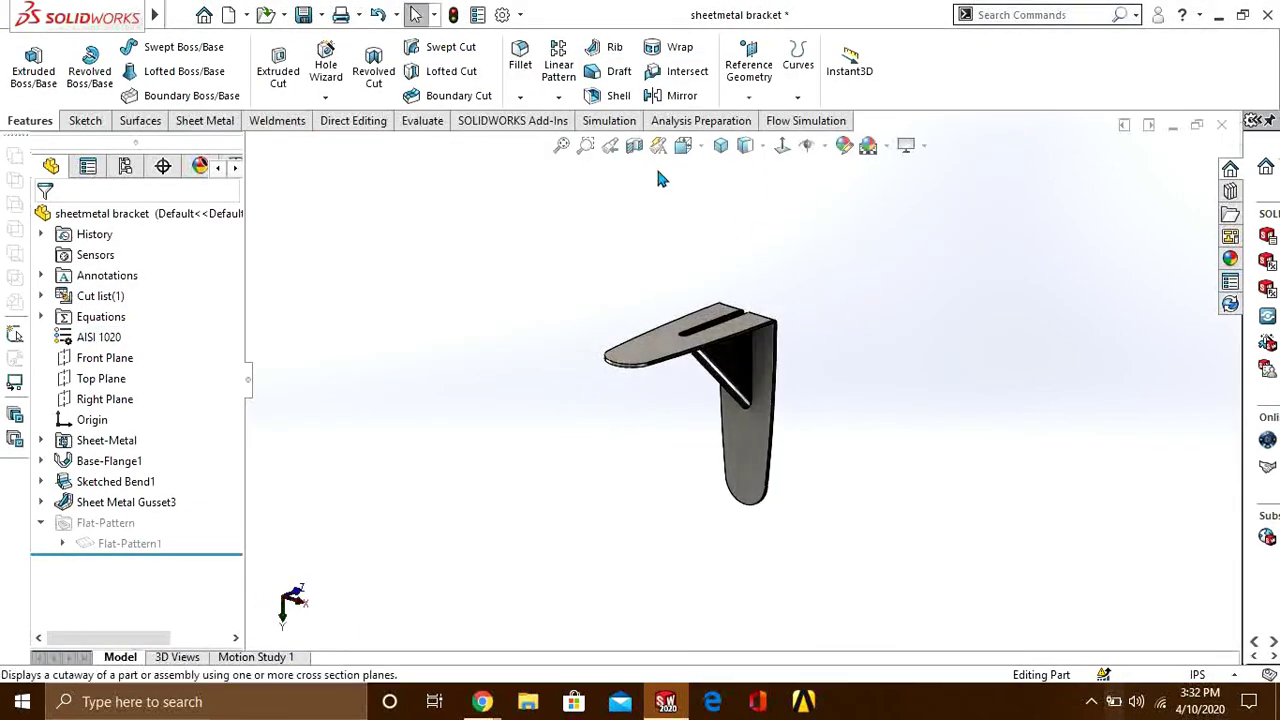
click(620, 121)
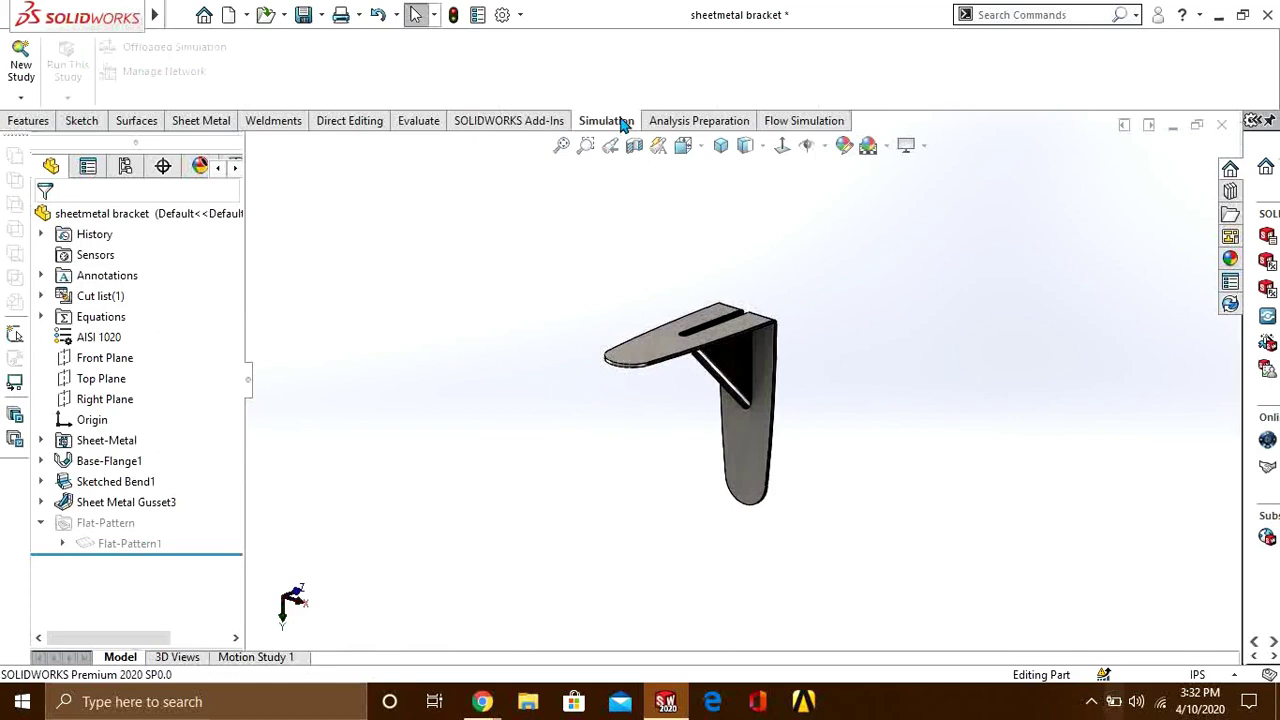
click(20, 98)
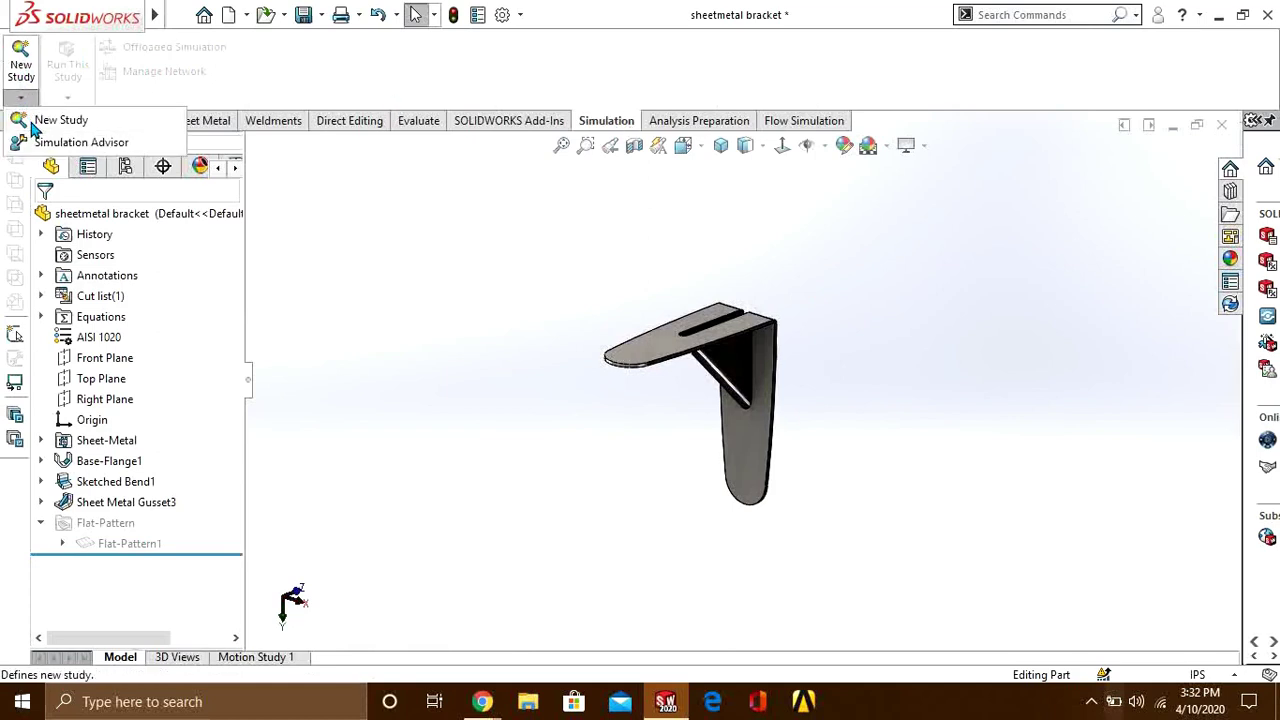
click(60, 120)
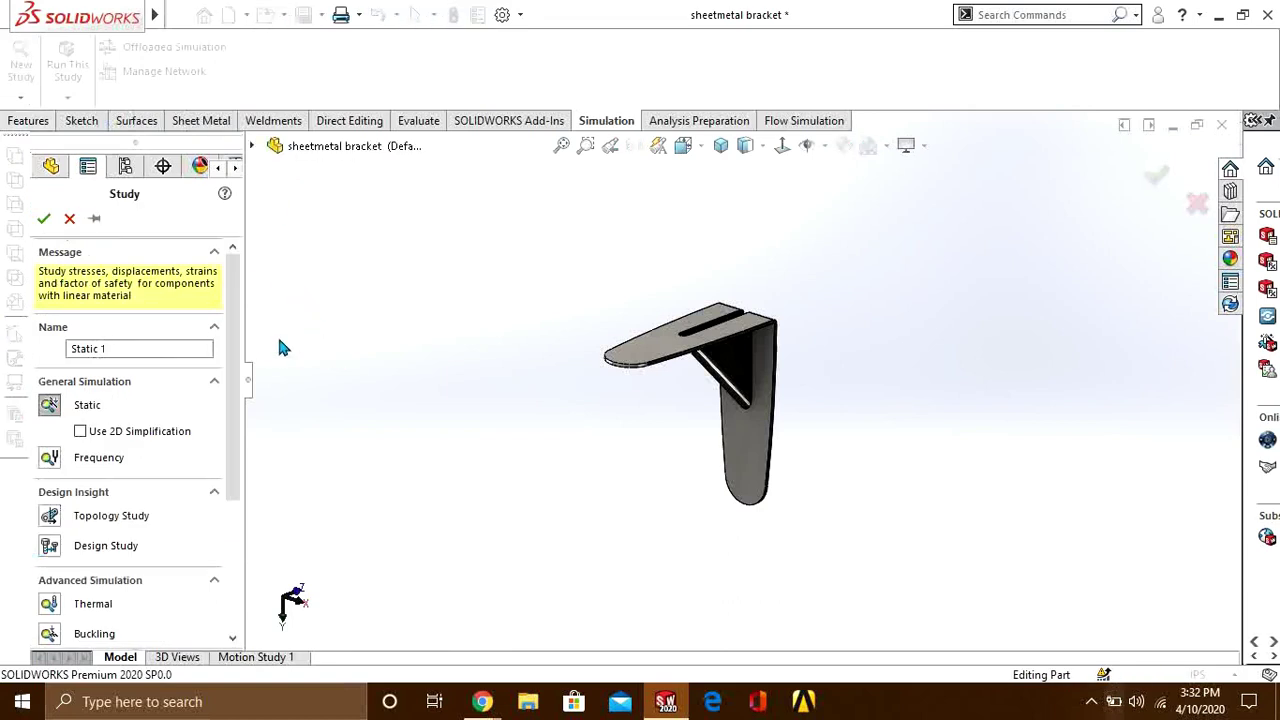
drag(227, 296, 253, 282)
click(44, 220)
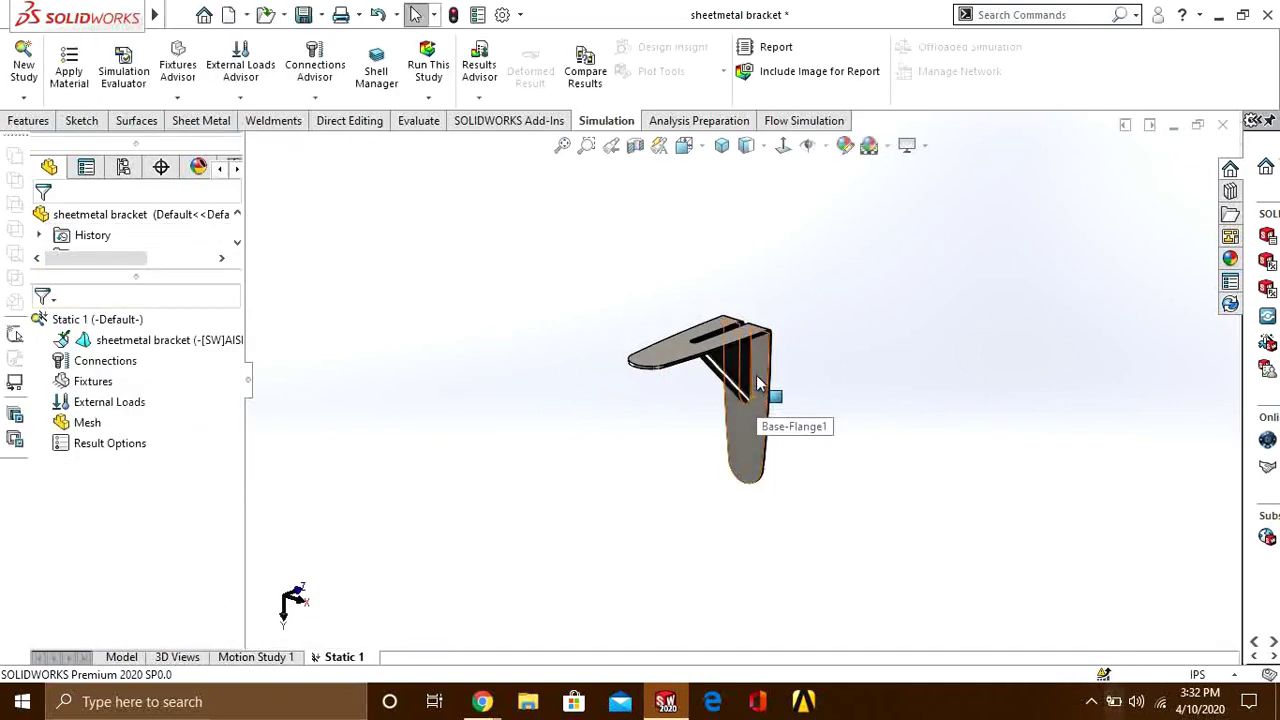
- Review the material assigned to the bracket body in the static study, leaving the material definition as it is
scroll(755, 335, down, 2)
scroll(762, 418, down, 2)
scroll(757, 500, up, 3)
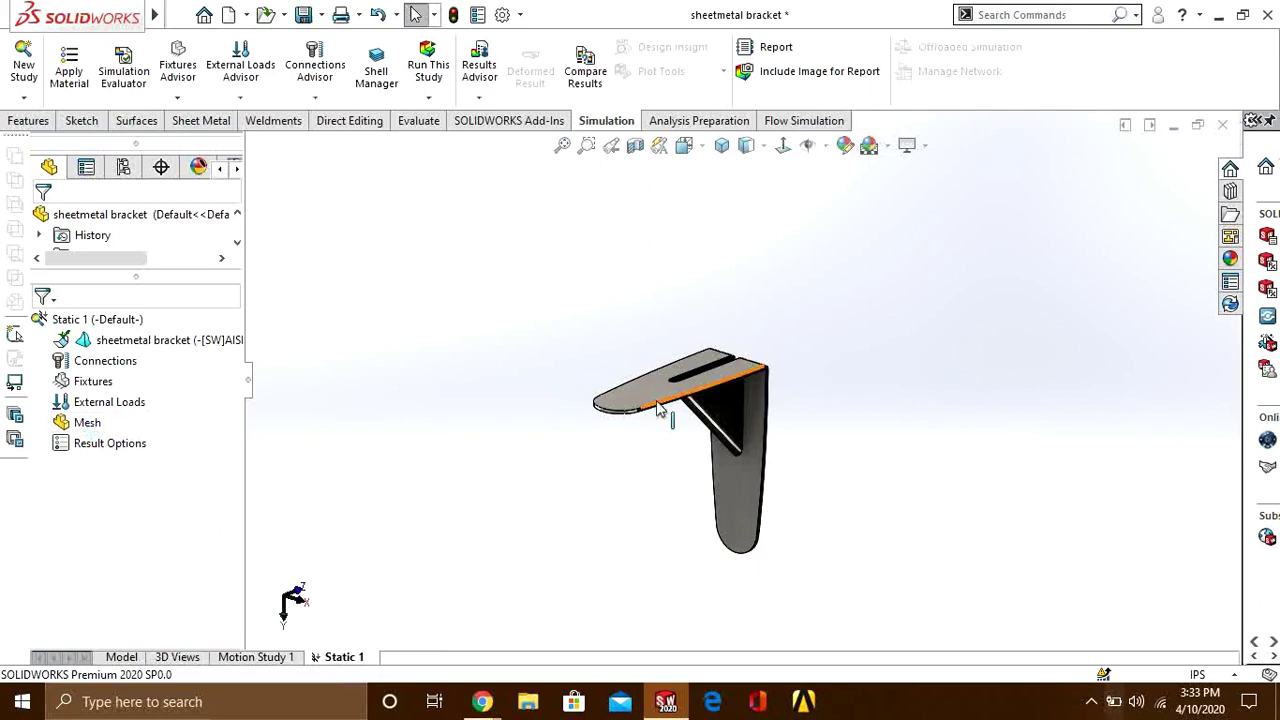
middle_drag(663, 409, 705, 440)
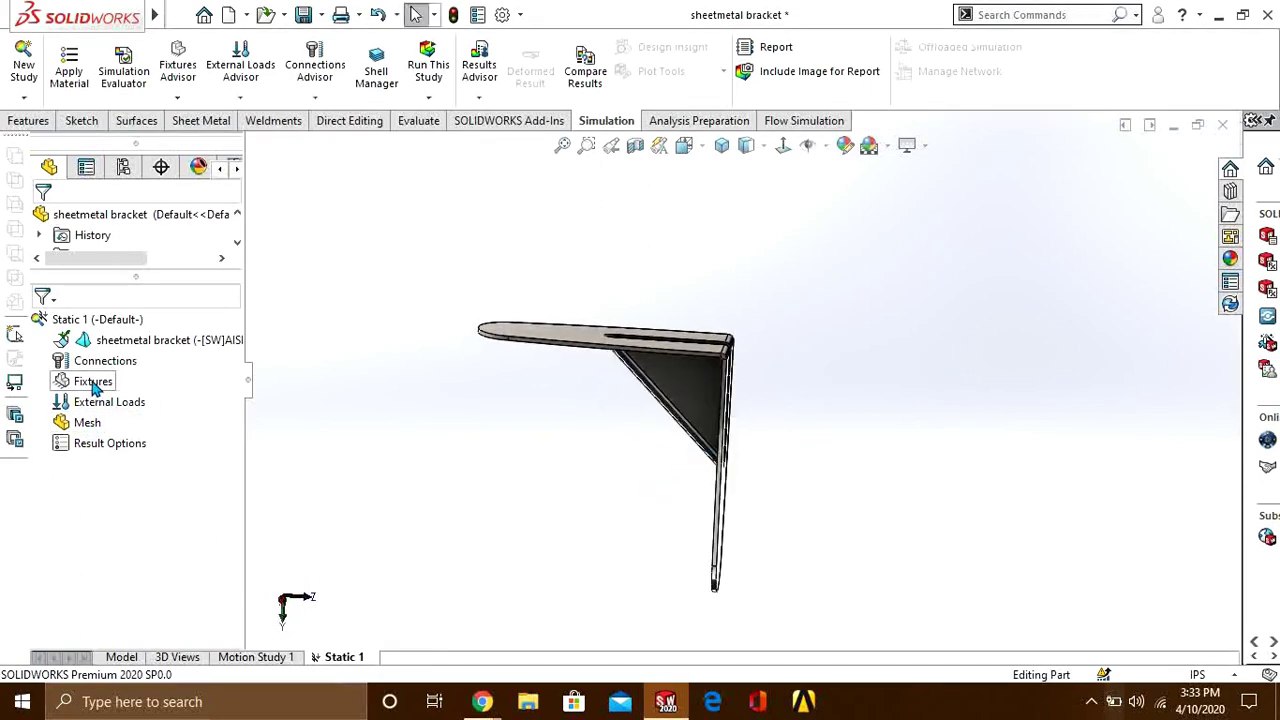
right_click(115, 341)
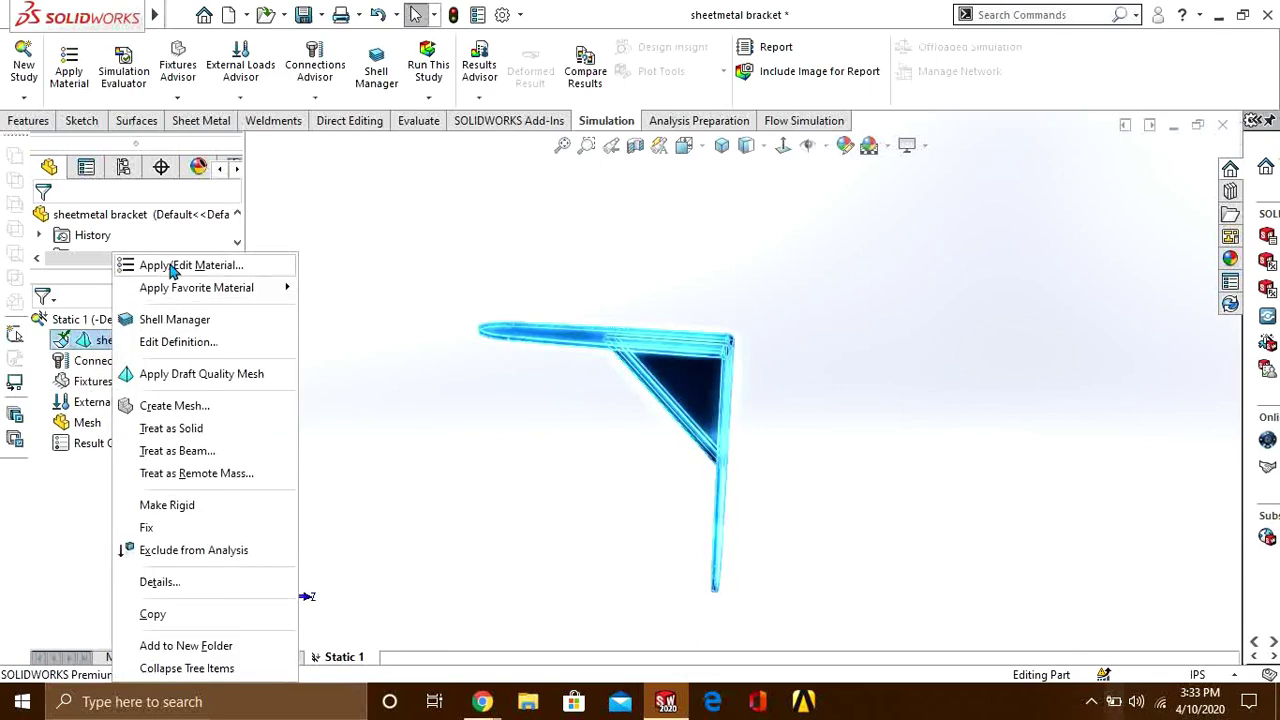
click(78, 340)
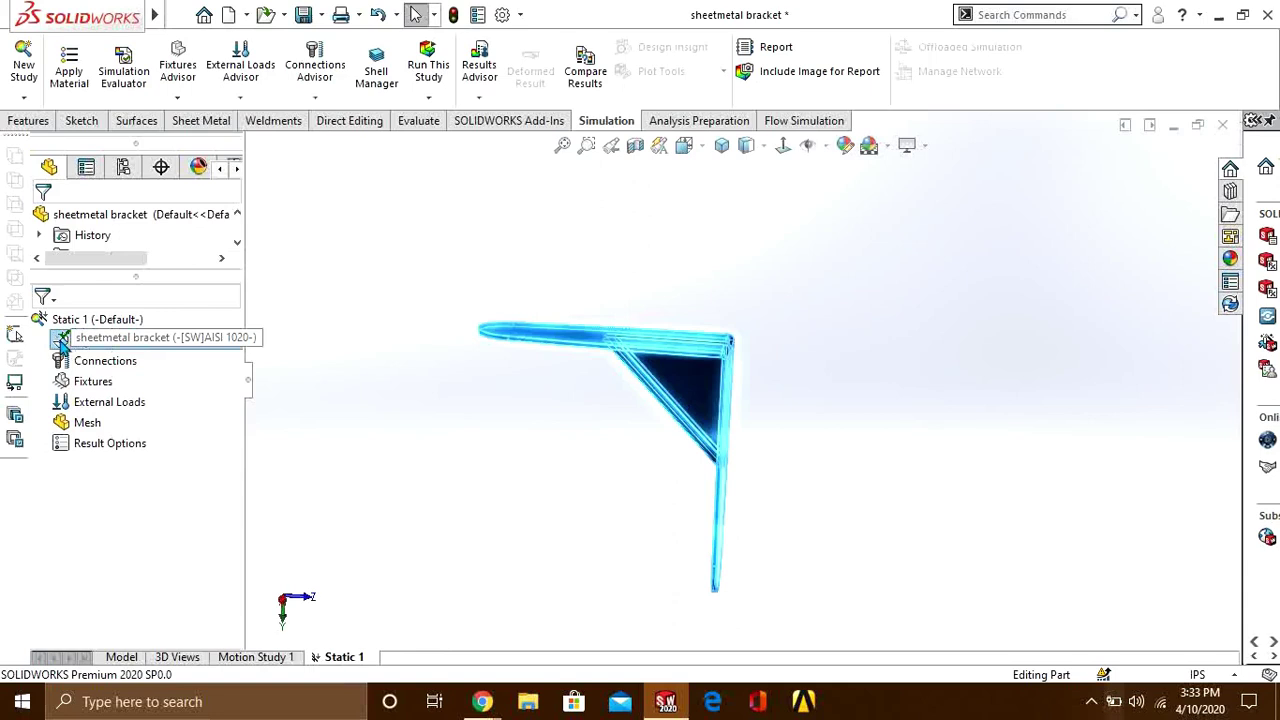
right_click(146, 342)
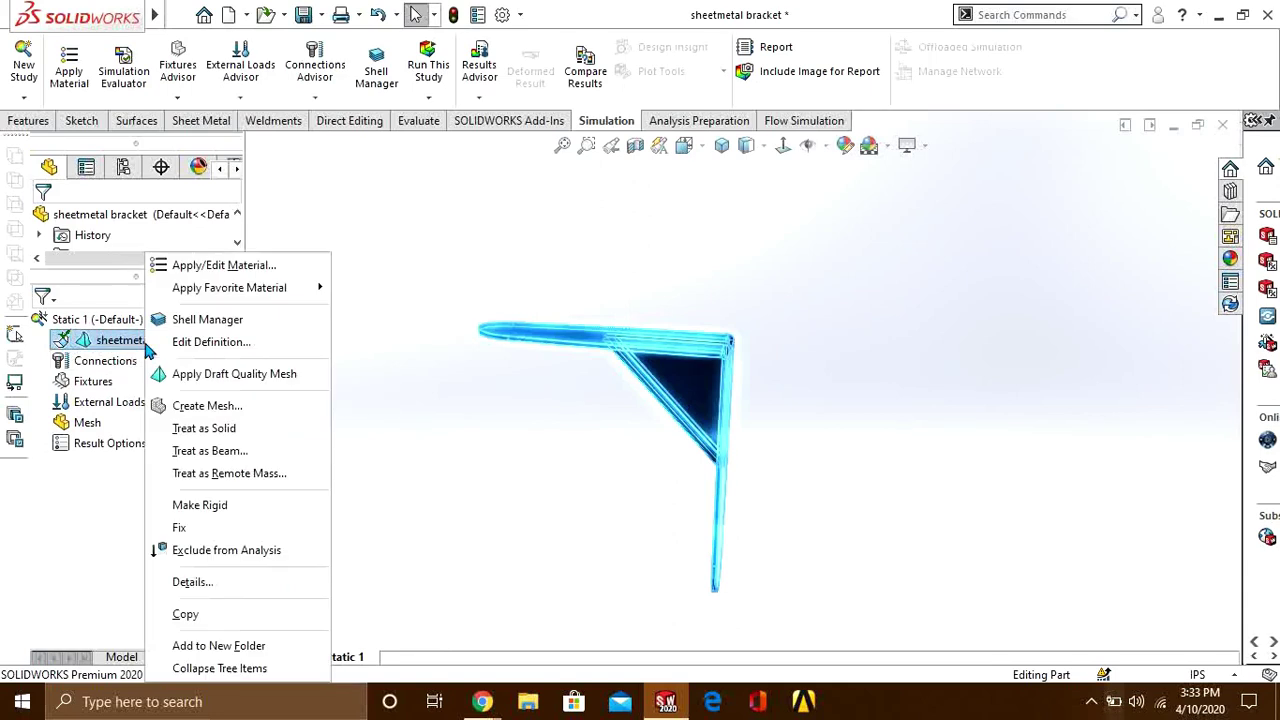
click(92, 341)
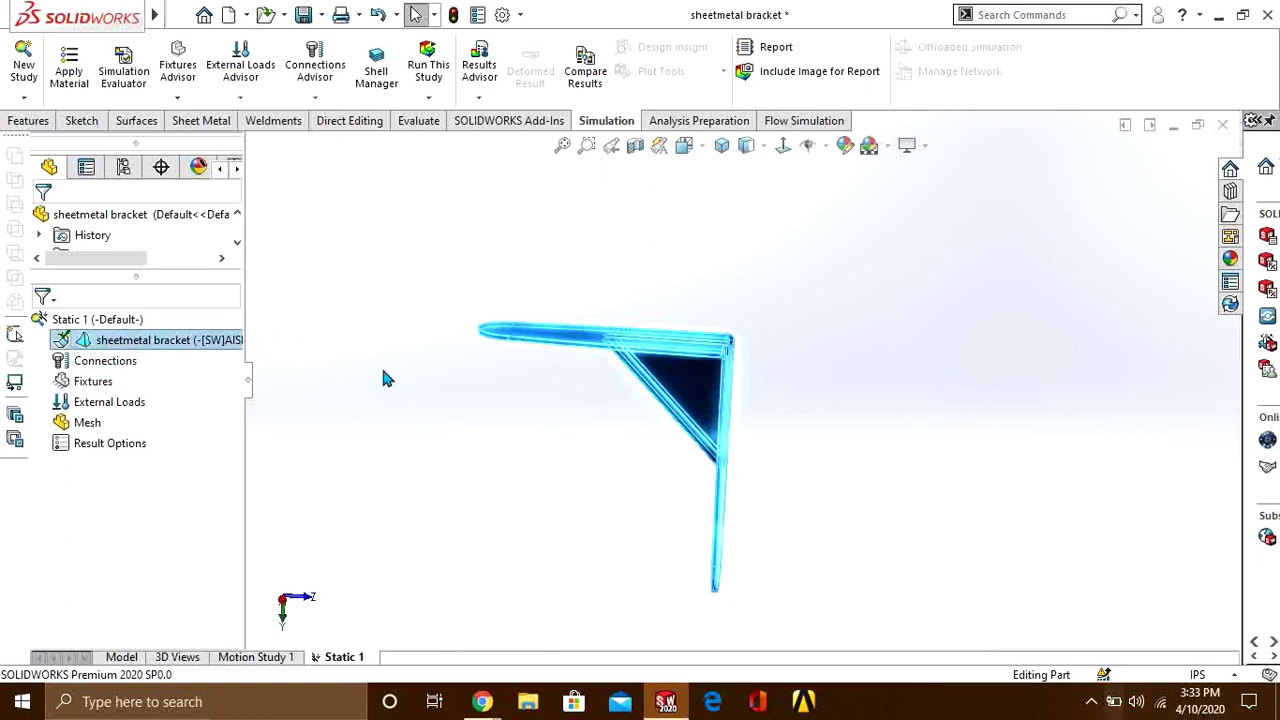
right_click(127, 347)
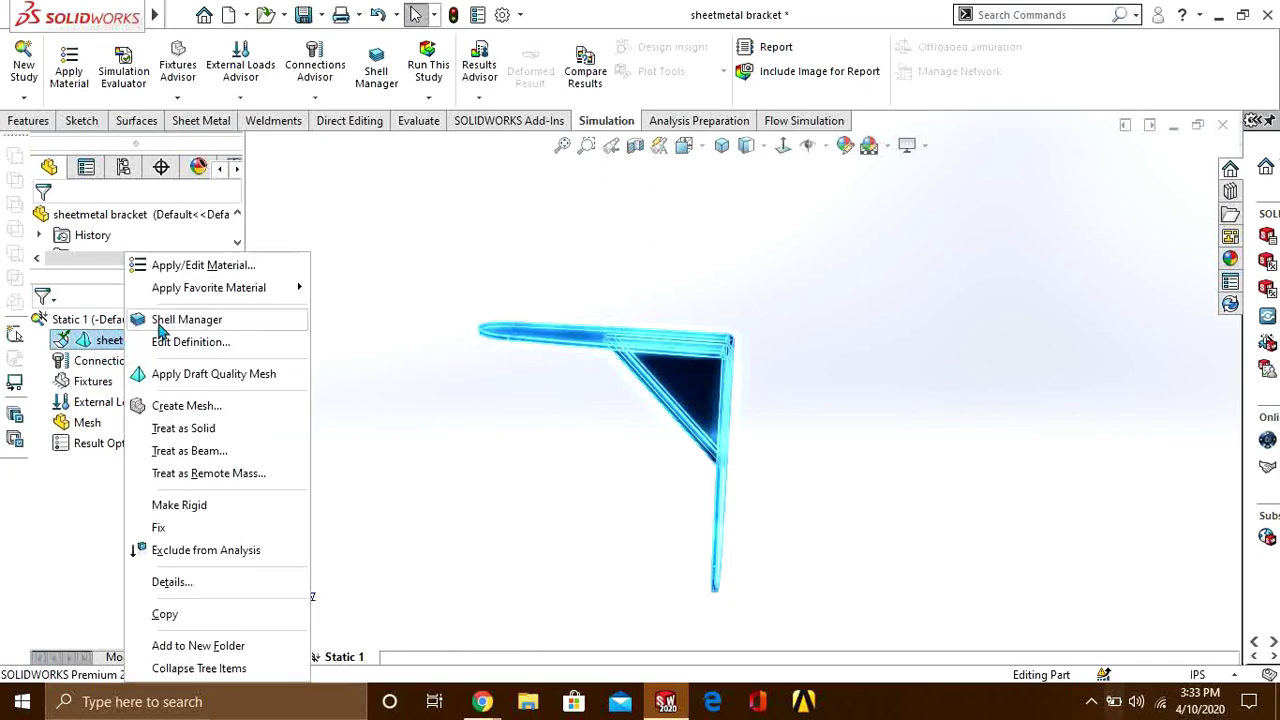
click(202, 268)
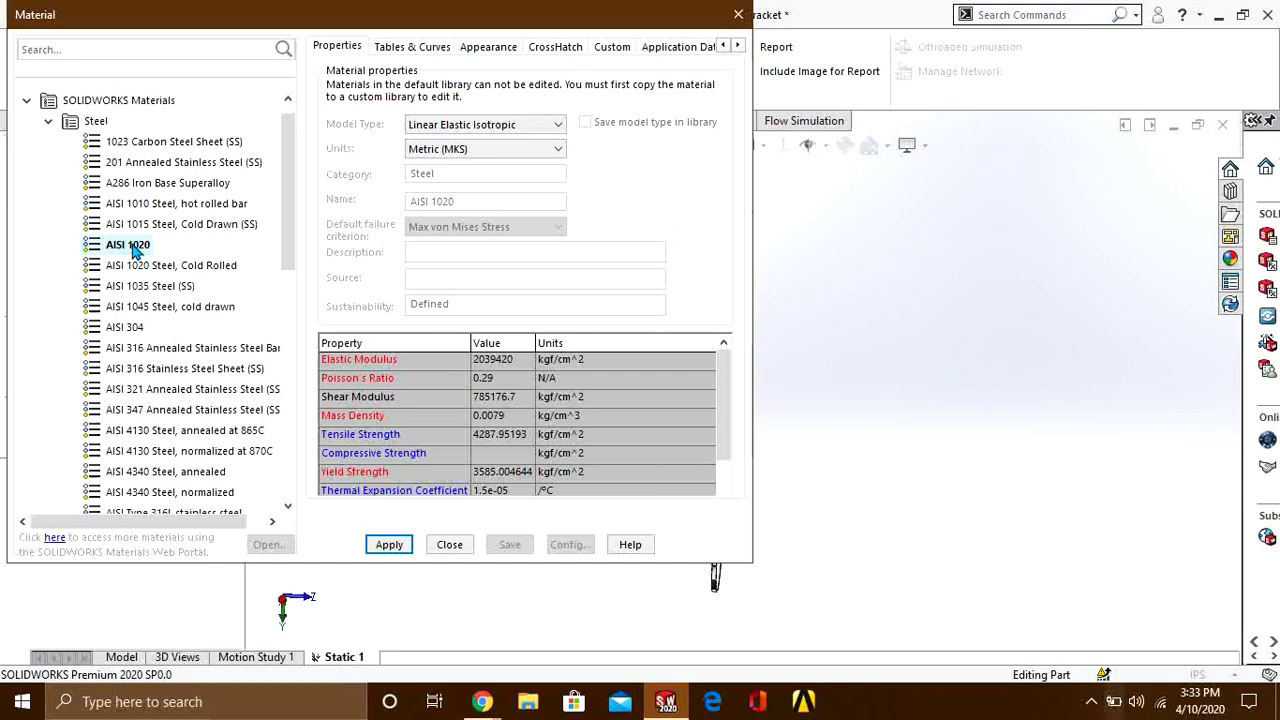
click(450, 545)
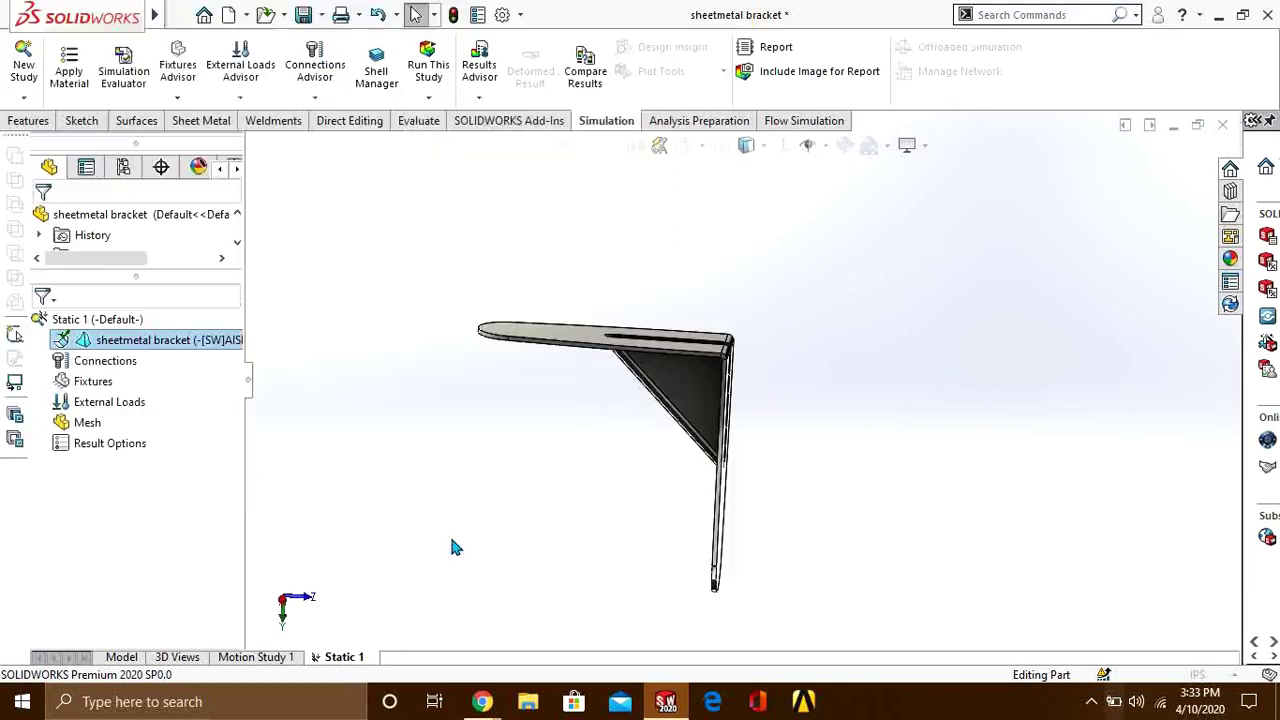
- Apply a Fixed Geometry fixture to the outer slotted face of the bracket's vertical flange
right_click(92, 384)
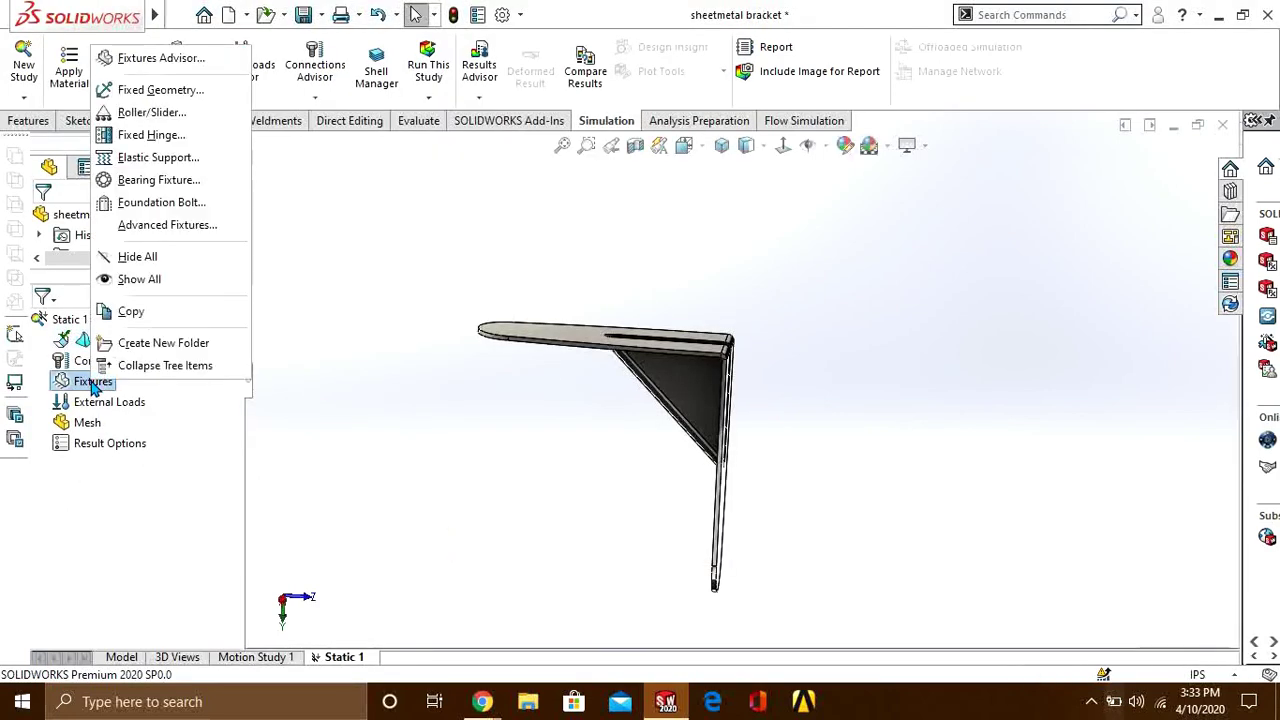
click(172, 90)
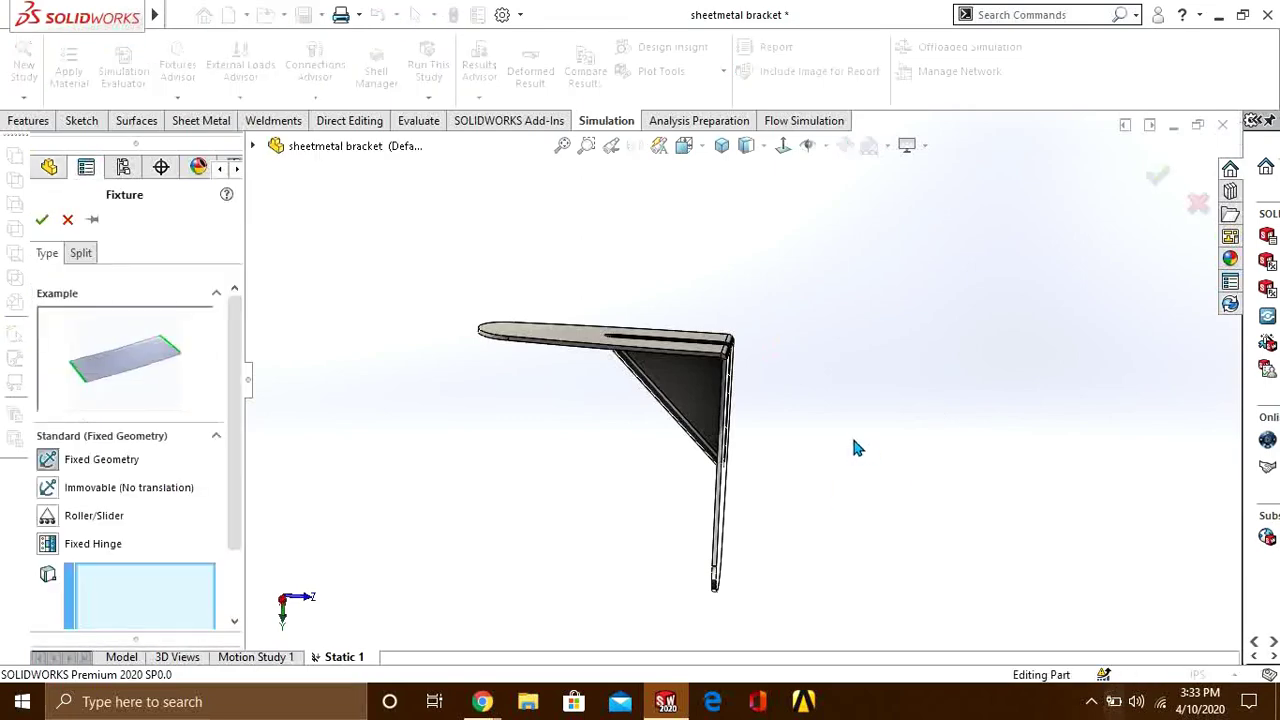
middle_drag(854, 446, 677, 429)
click(618, 485)
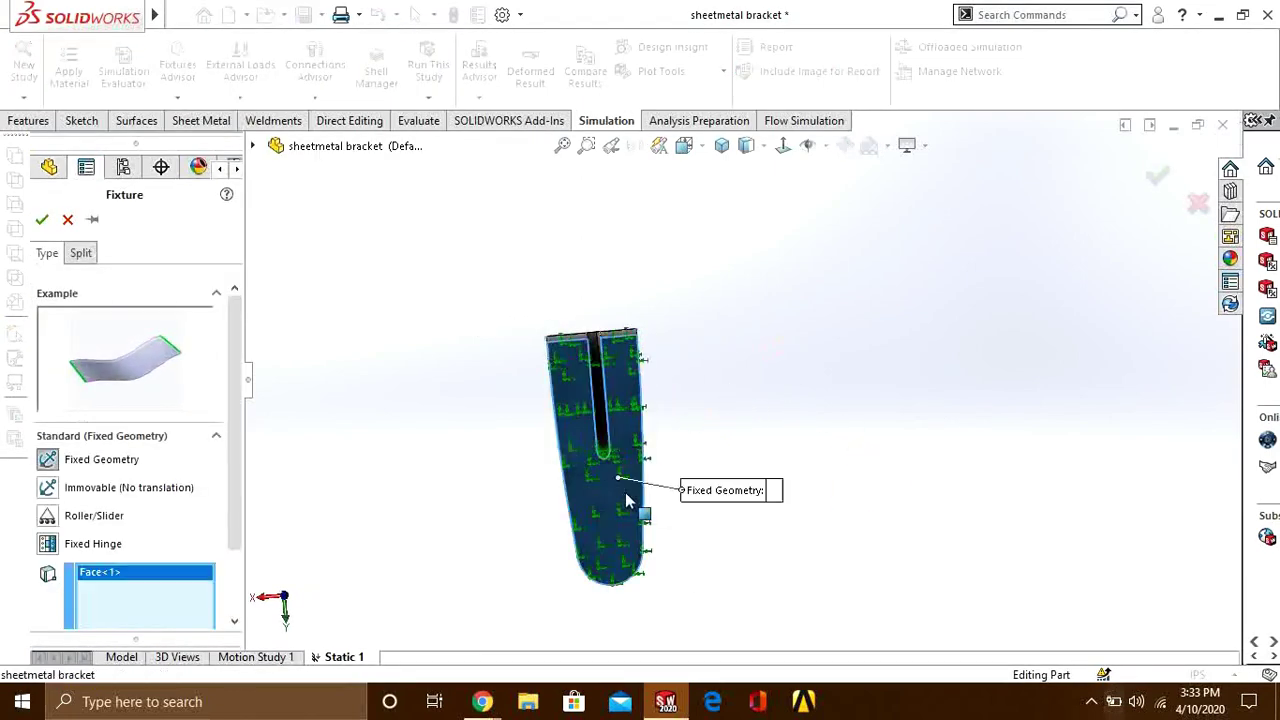
middle_drag(625, 492, 729, 514)
mouse_move(766, 457)
middle_down()
mouse_move(808, 417)
mouse_move(780, 463)
mouse_move(737, 486)
mouse_move(749, 471)
middle_up()
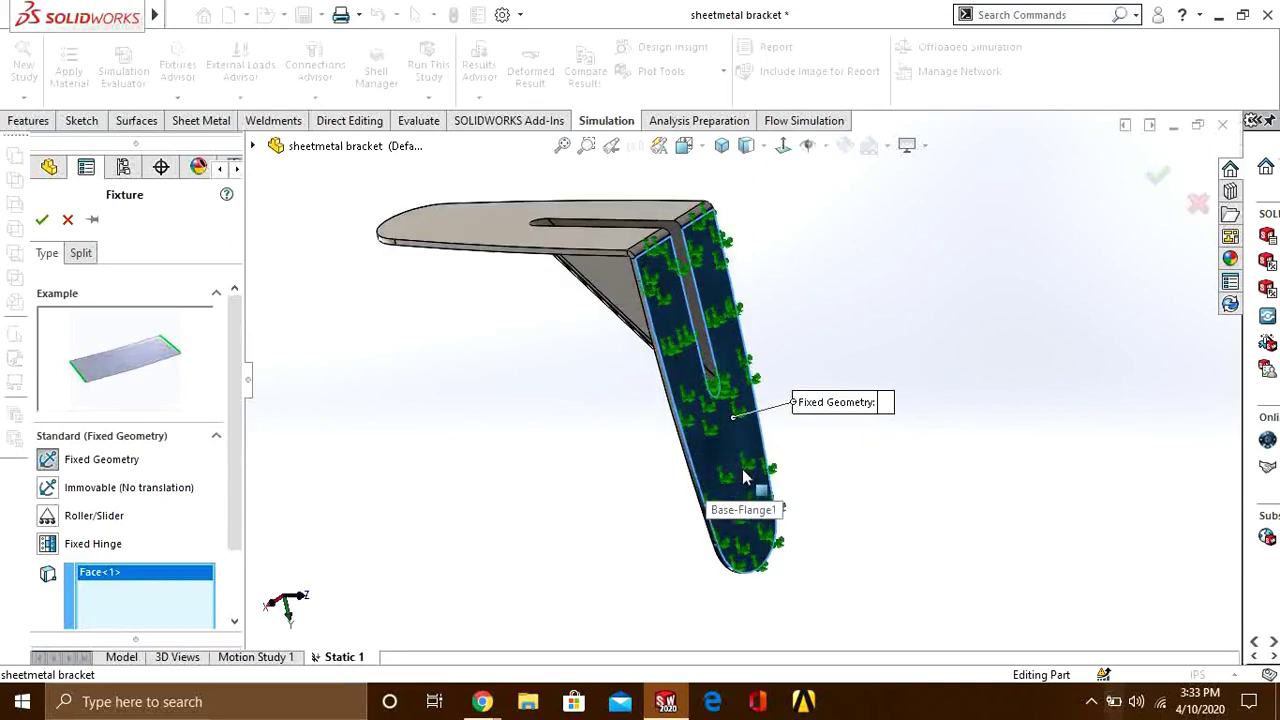
scroll(750, 418, down, 2)
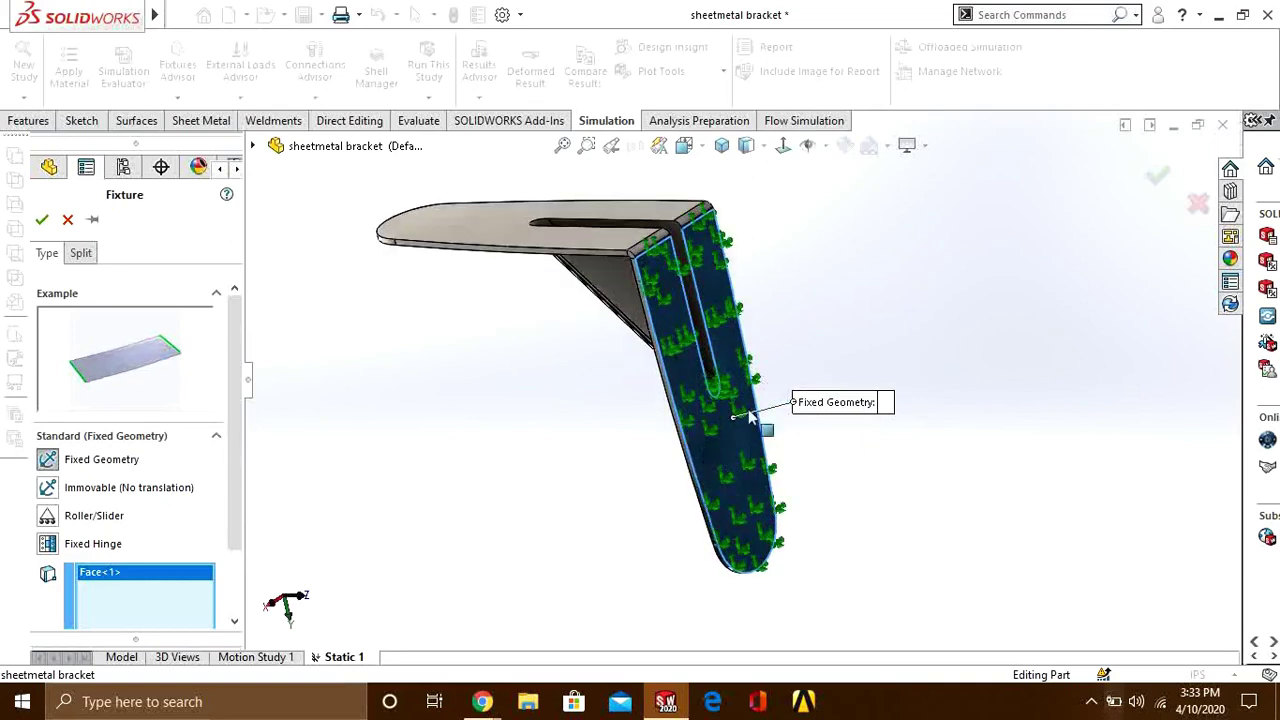
click(41, 219)
- Apply a 100 N normal force to the upper face of the bracket's horizontal flange
right_click(113, 430)
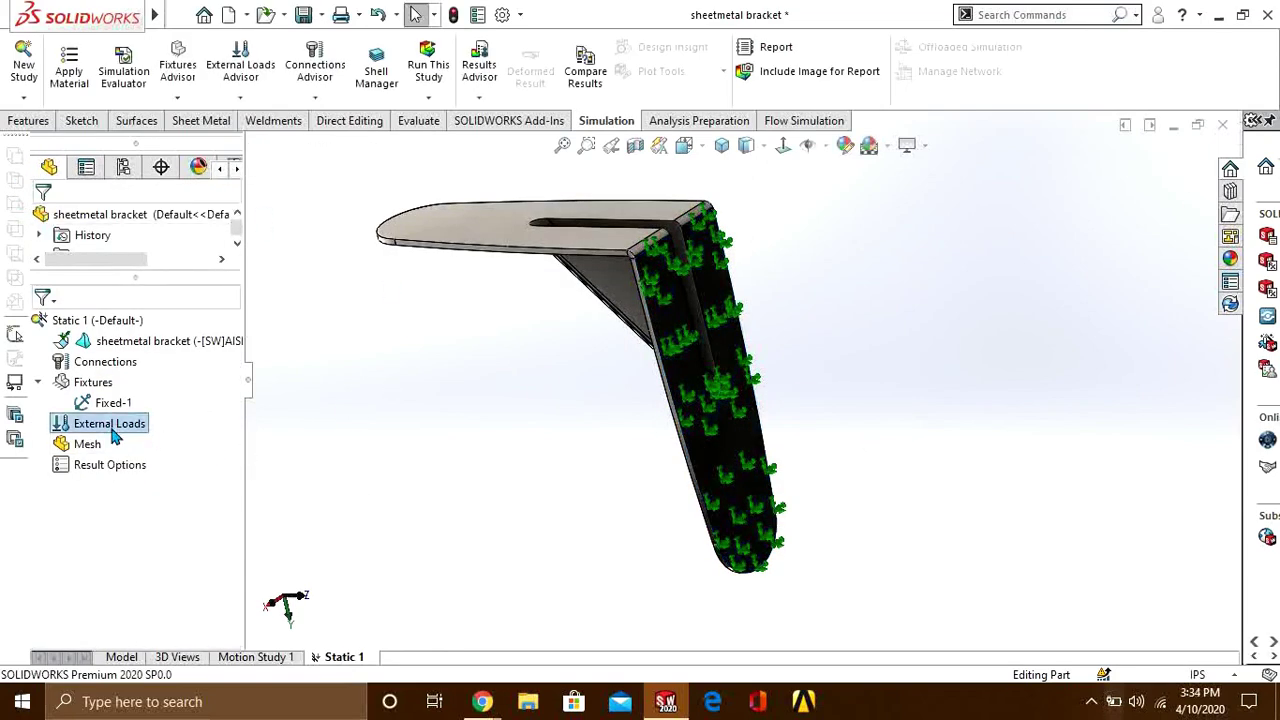
click(181, 262)
click(466, 223)
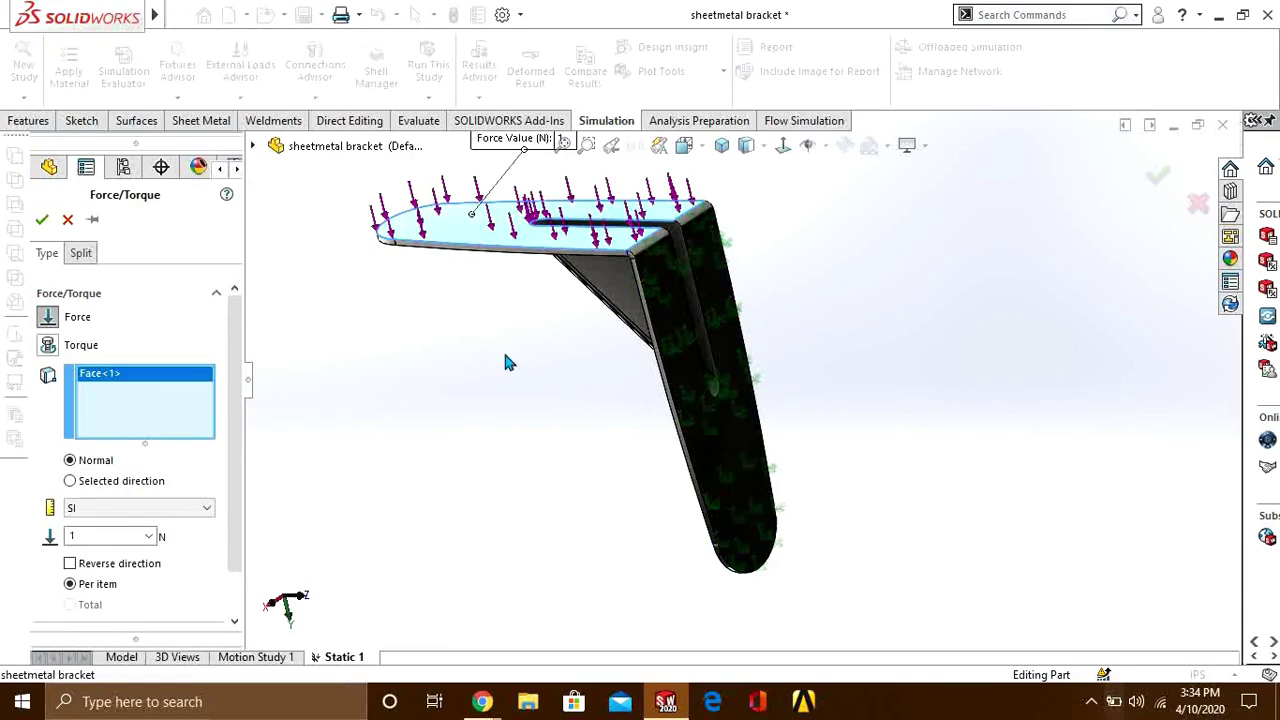
middle_drag(505, 362, 571, 390)
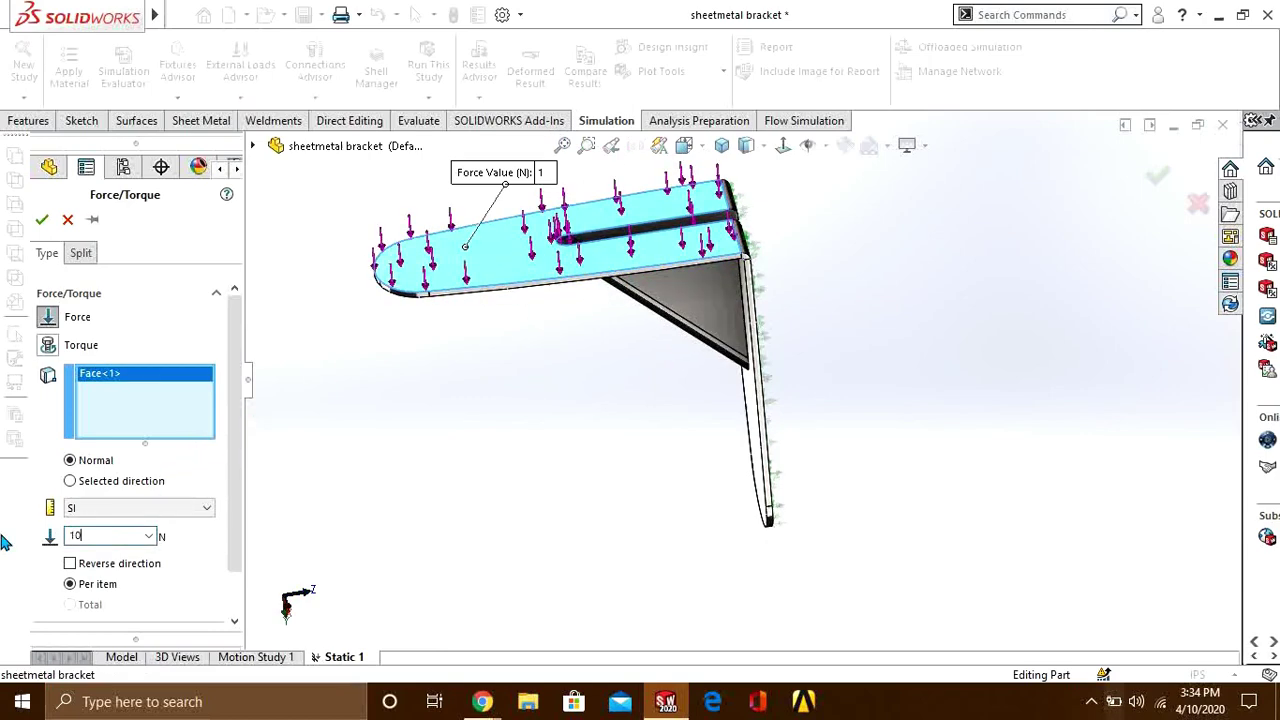
click(42, 222)
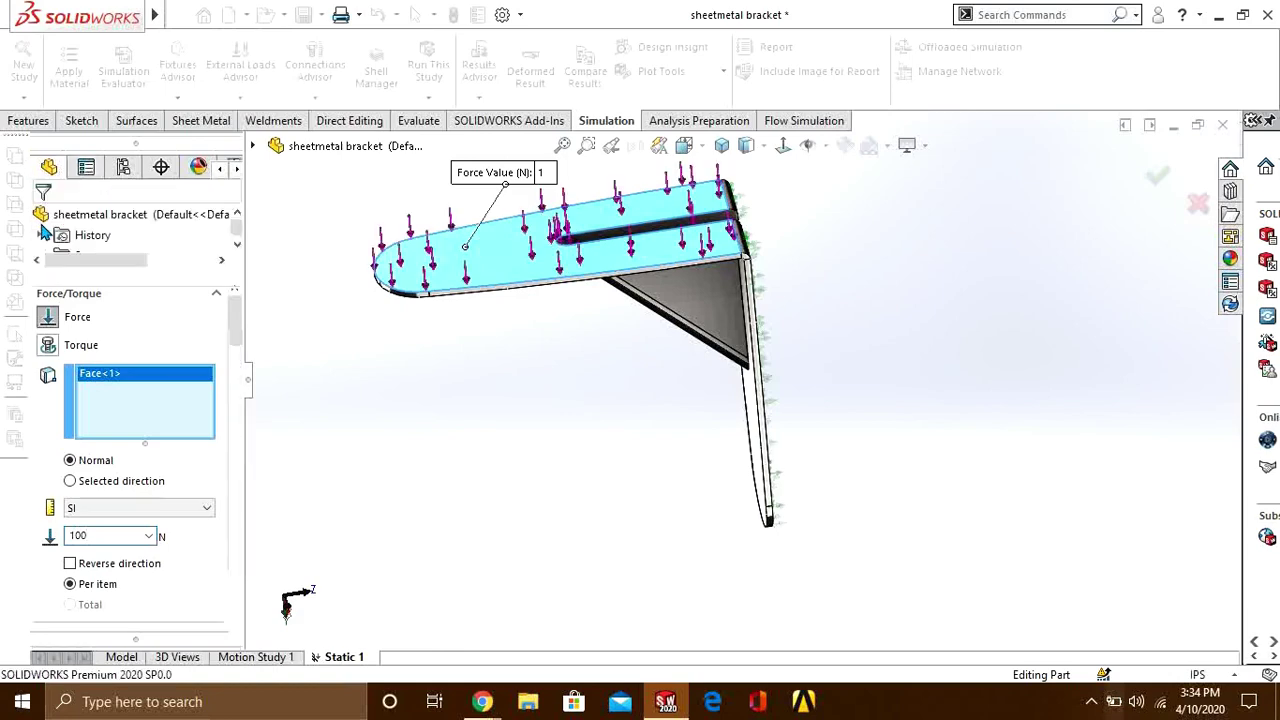
- Mesh the bracket with Mesh Parameters enabled, using the standard mesh at the default density
middle_drag(460, 443, 646, 400)
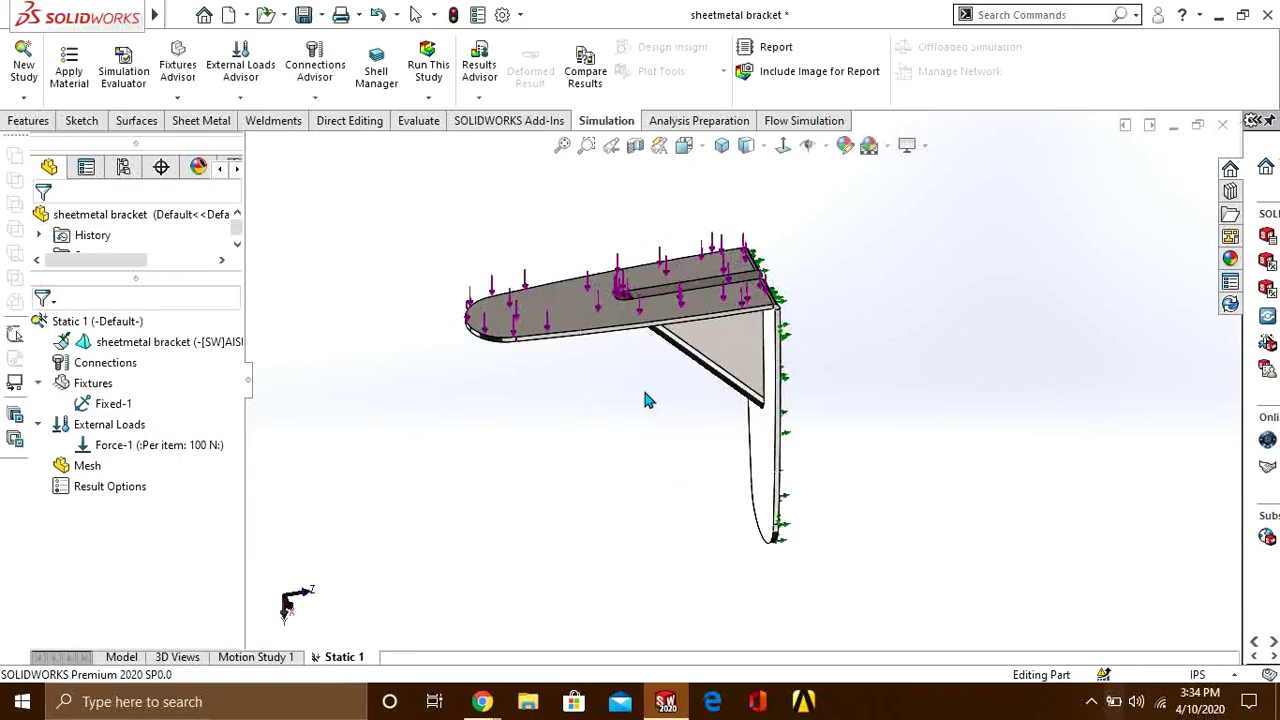
right_click(85, 465)
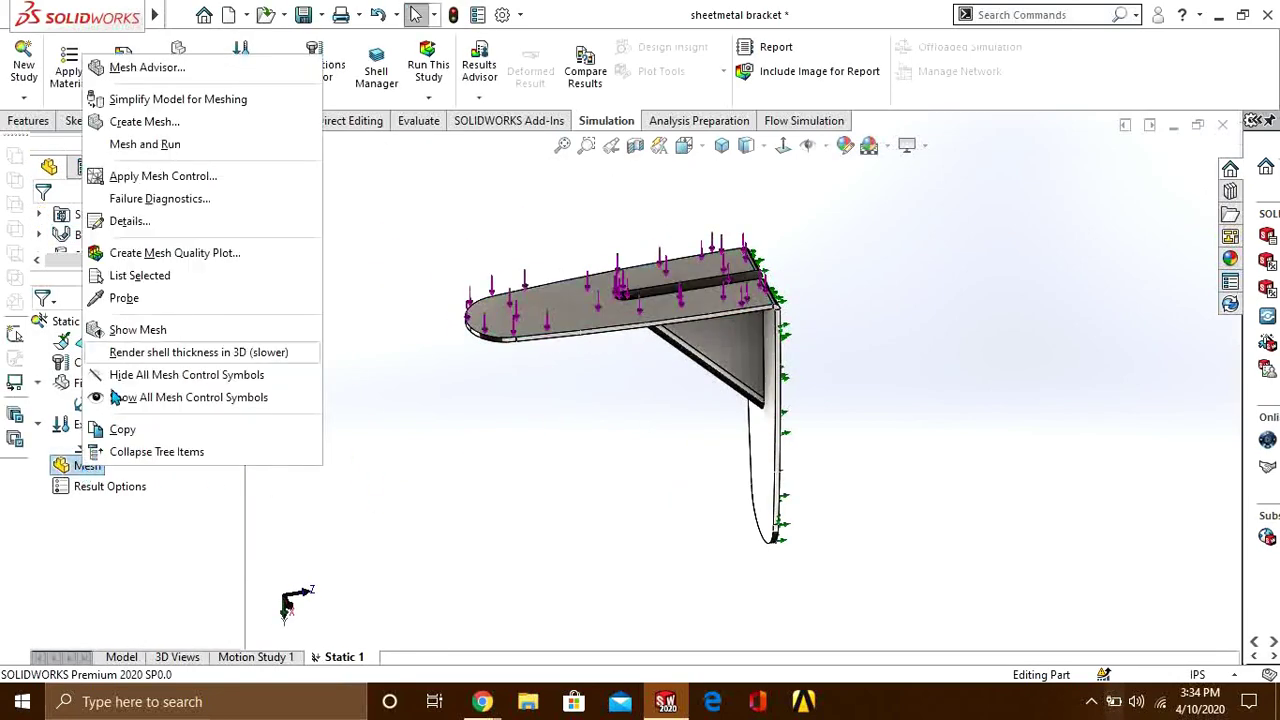
click(150, 124)
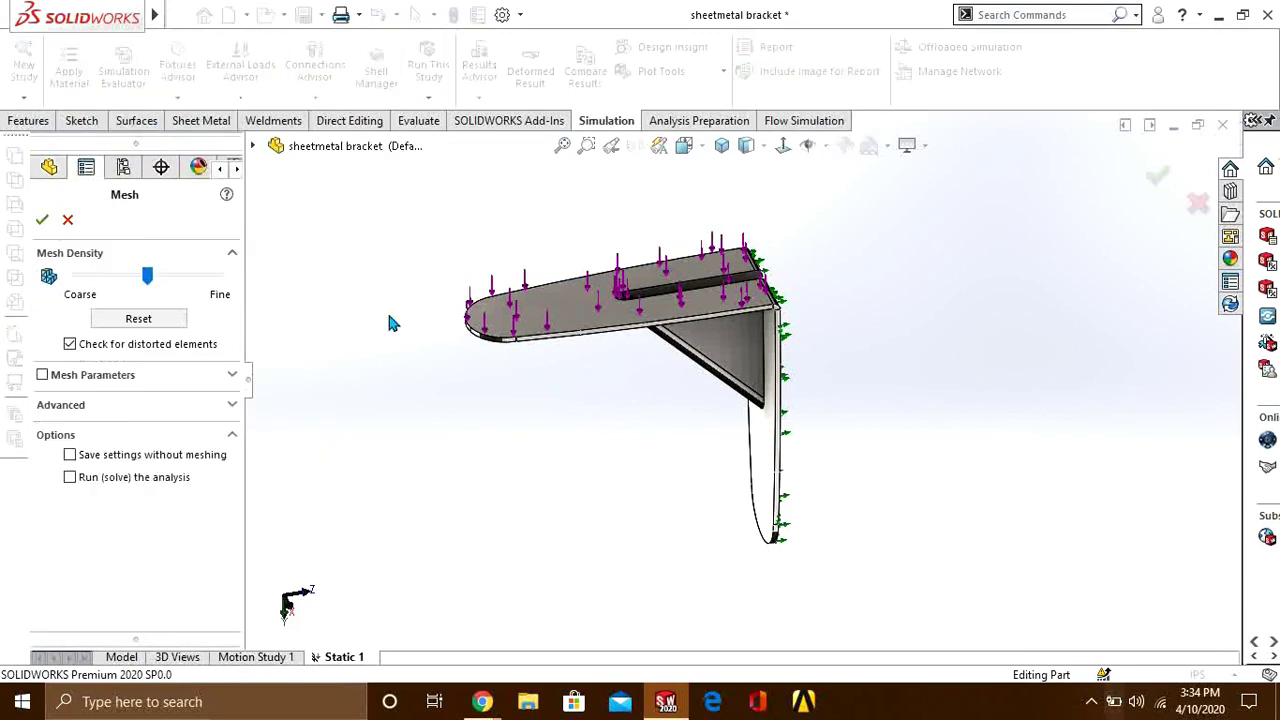
click(199, 376)
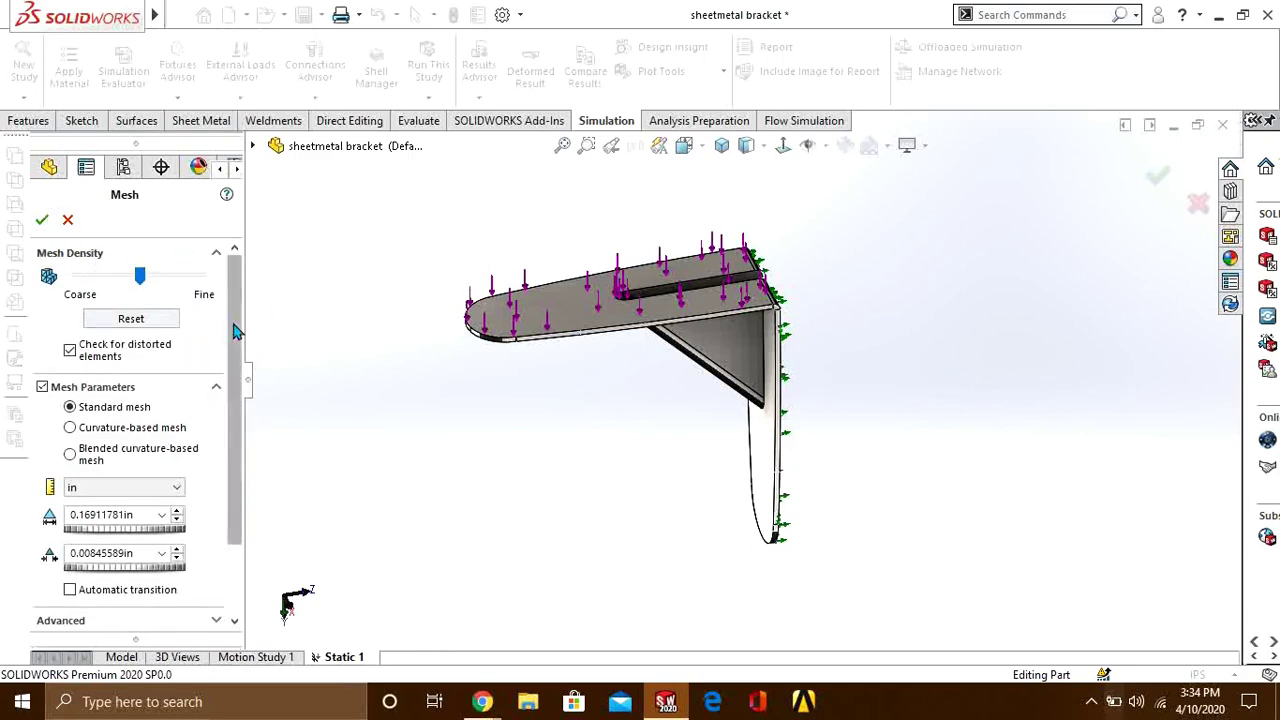
drag(234, 328, 234, 286)
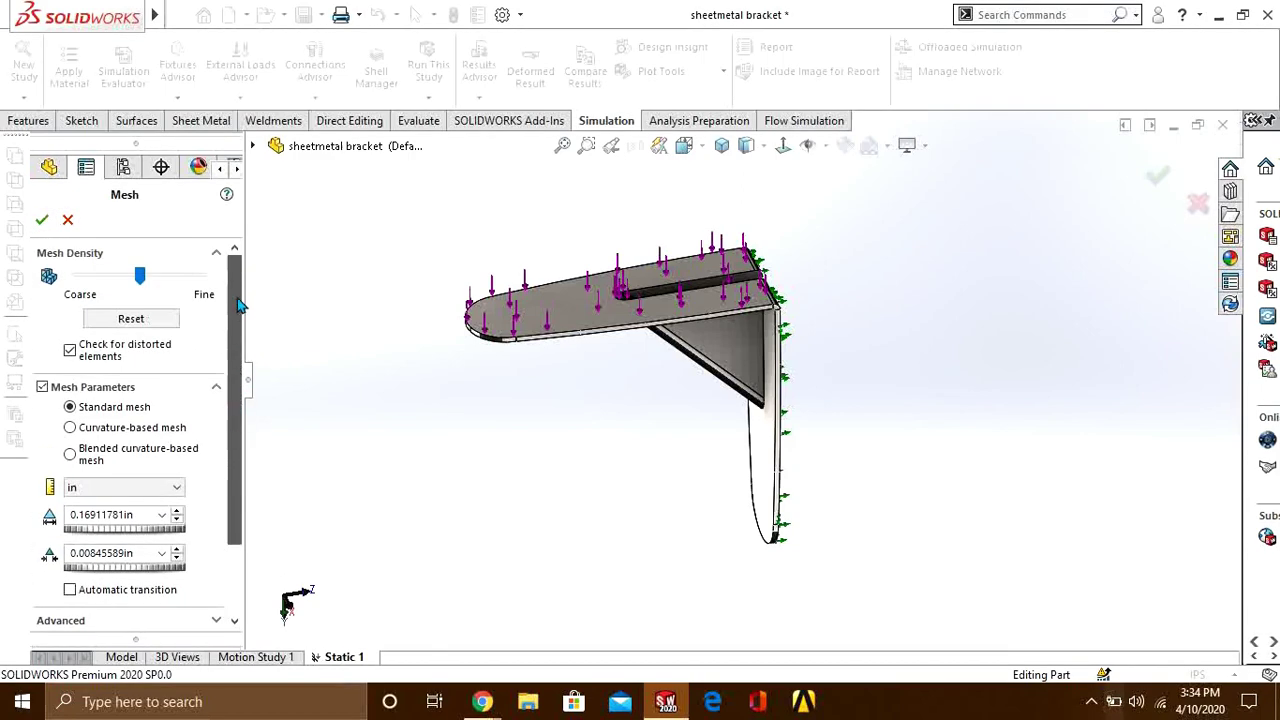
click(44, 220)
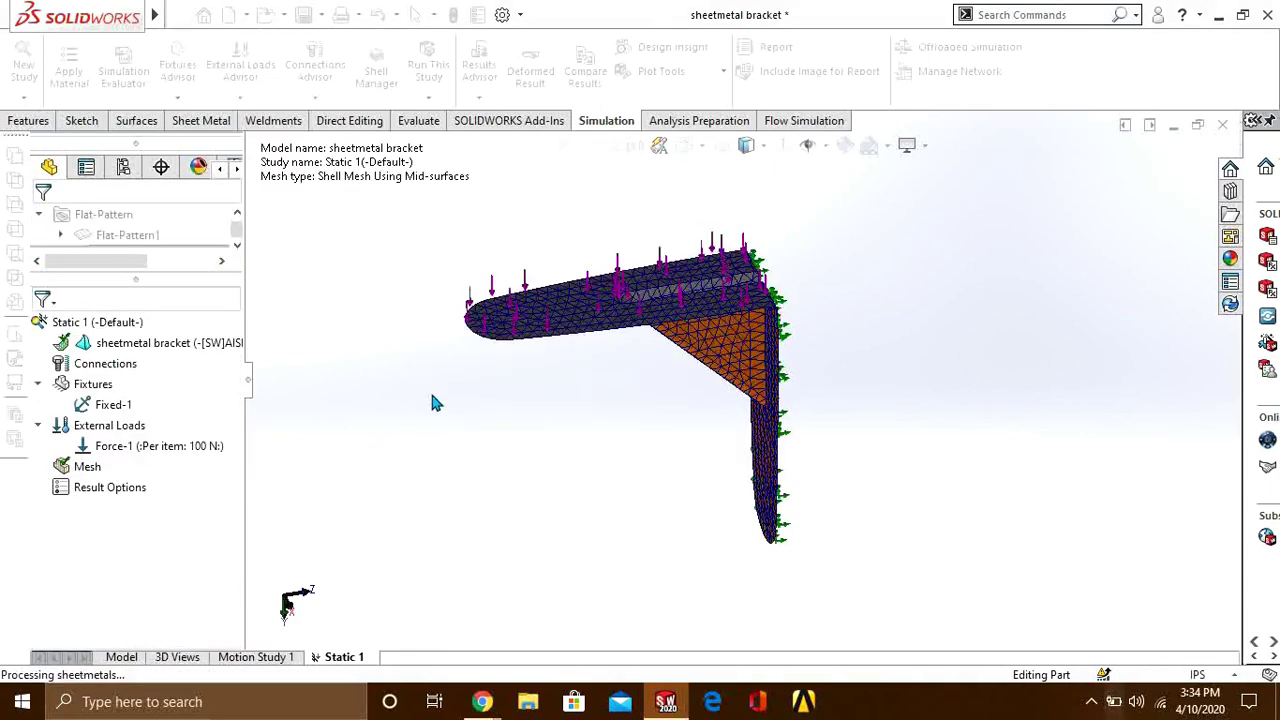
- Run the static study and examine the von Mises stress on the horizontal flange around the gusset's slot end
middle_drag(617, 442, 560, 330)
click(429, 72)
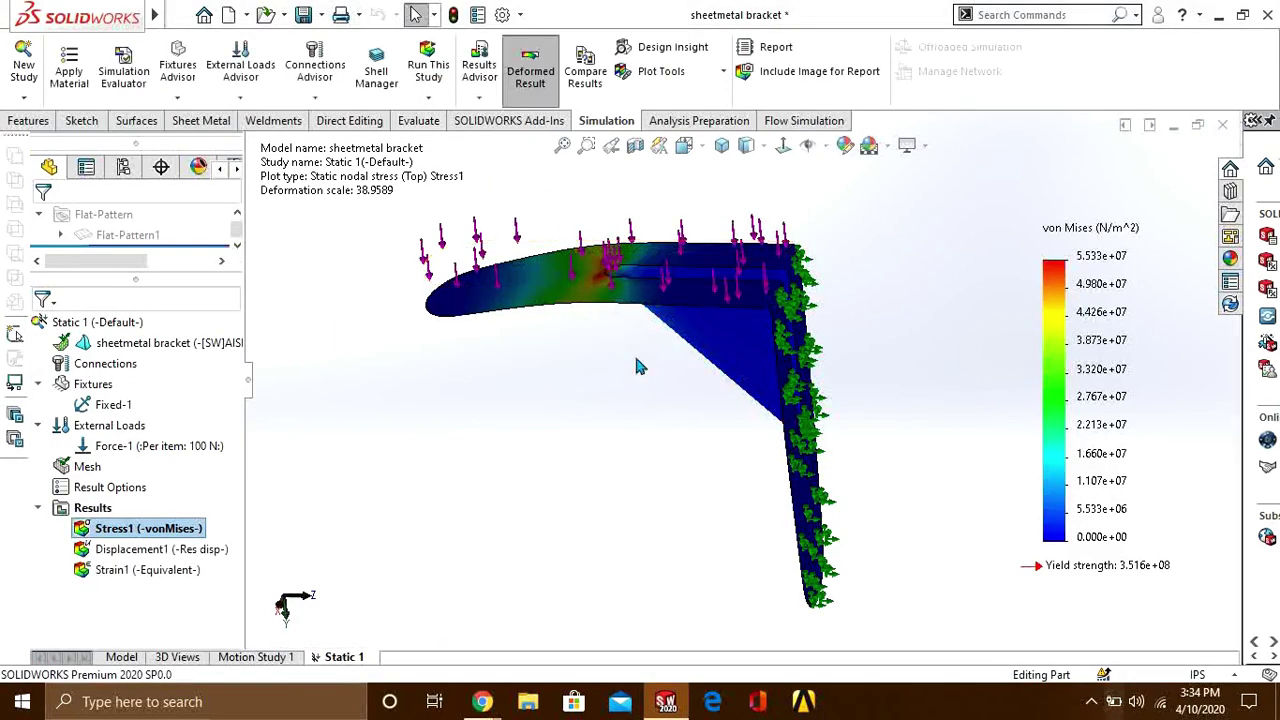
middle_drag(659, 378, 685, 320)
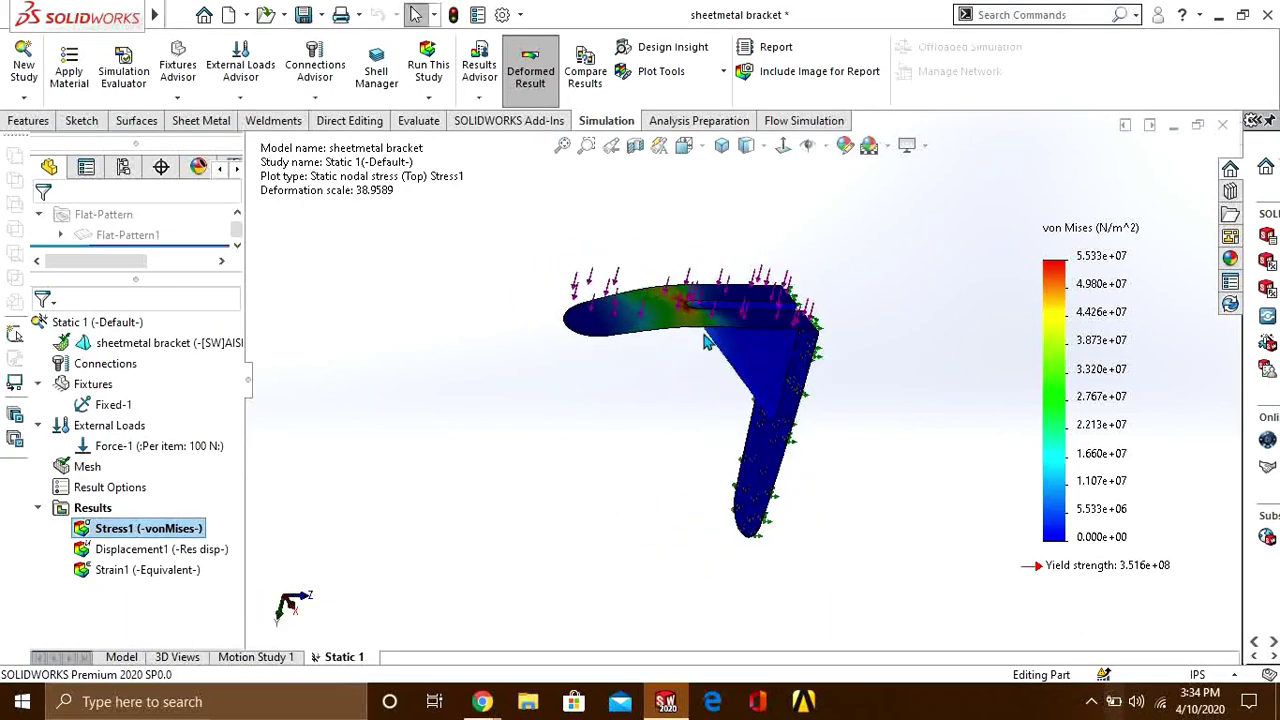
scroll(682, 318, down, 5)
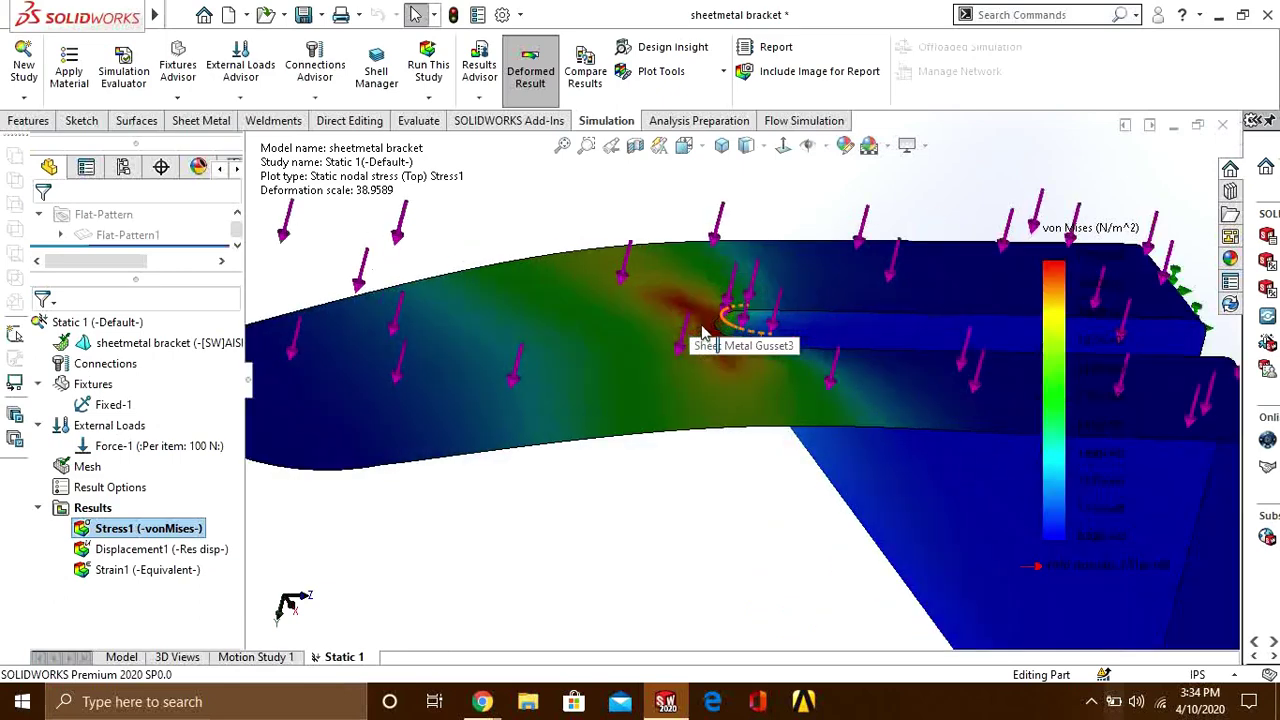
scroll(708, 350, down, 2)
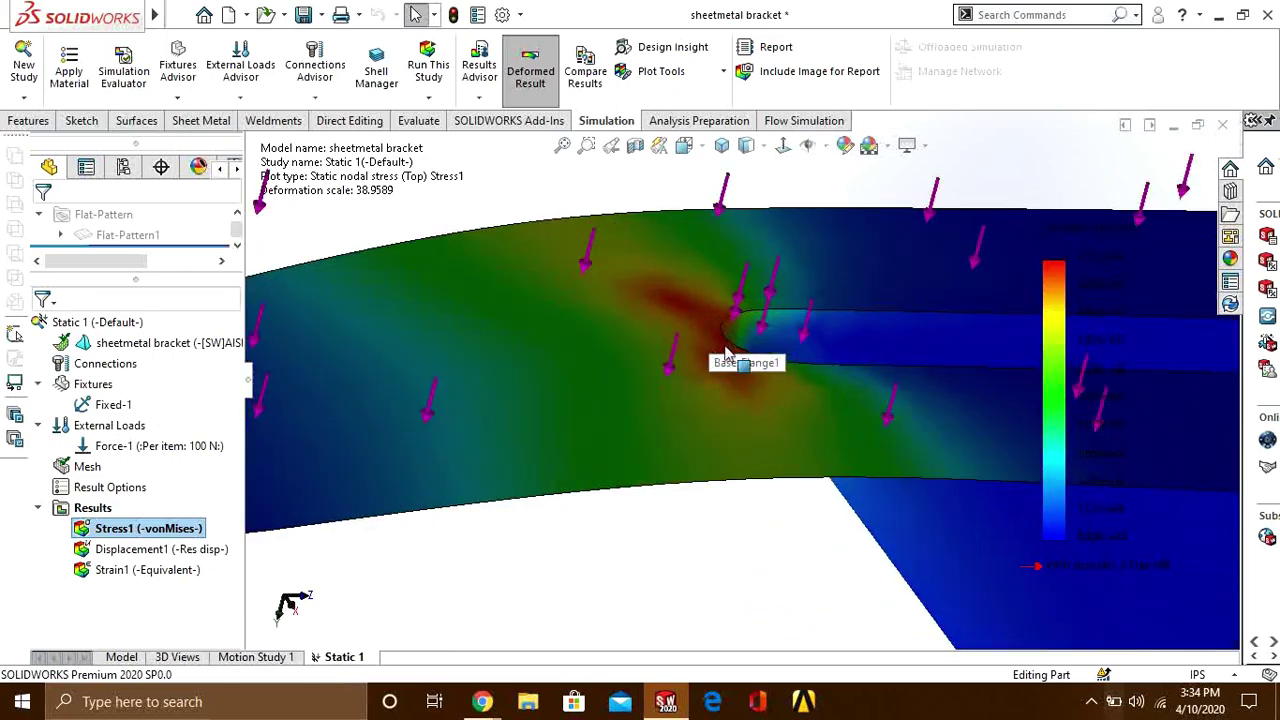
scroll(730, 360, up, 10)
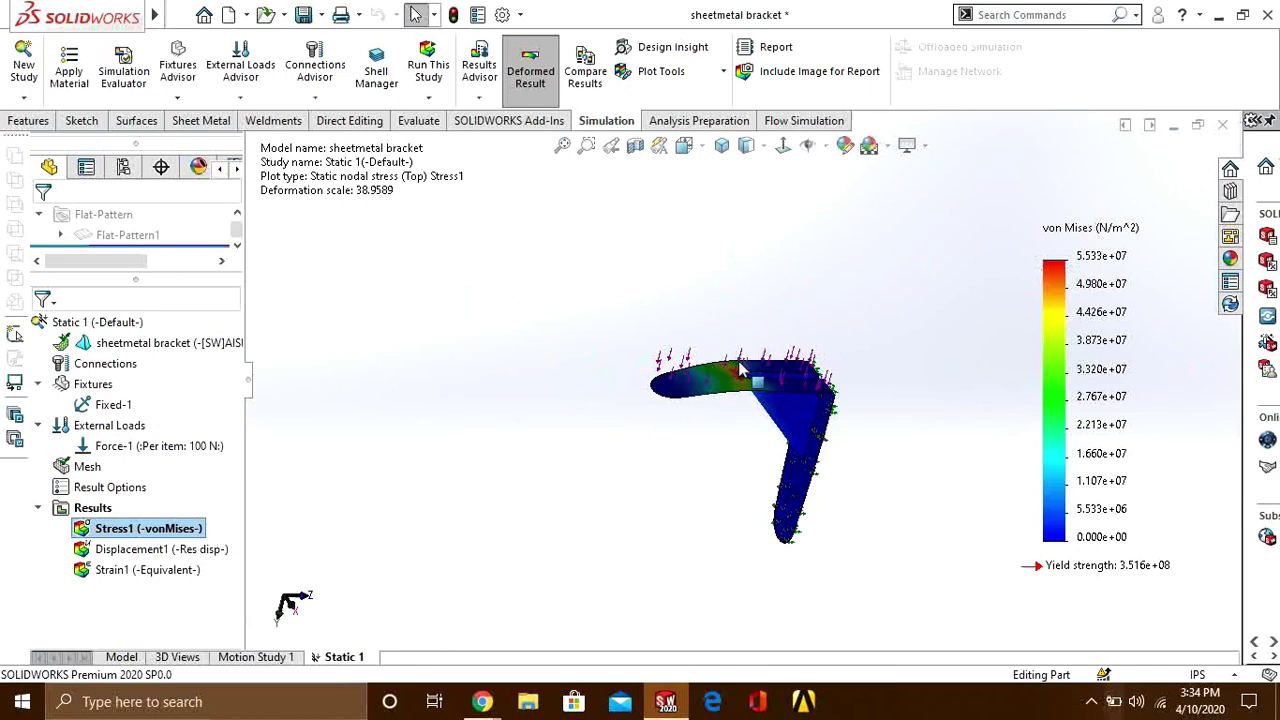
scroll(838, 497, down, 2)
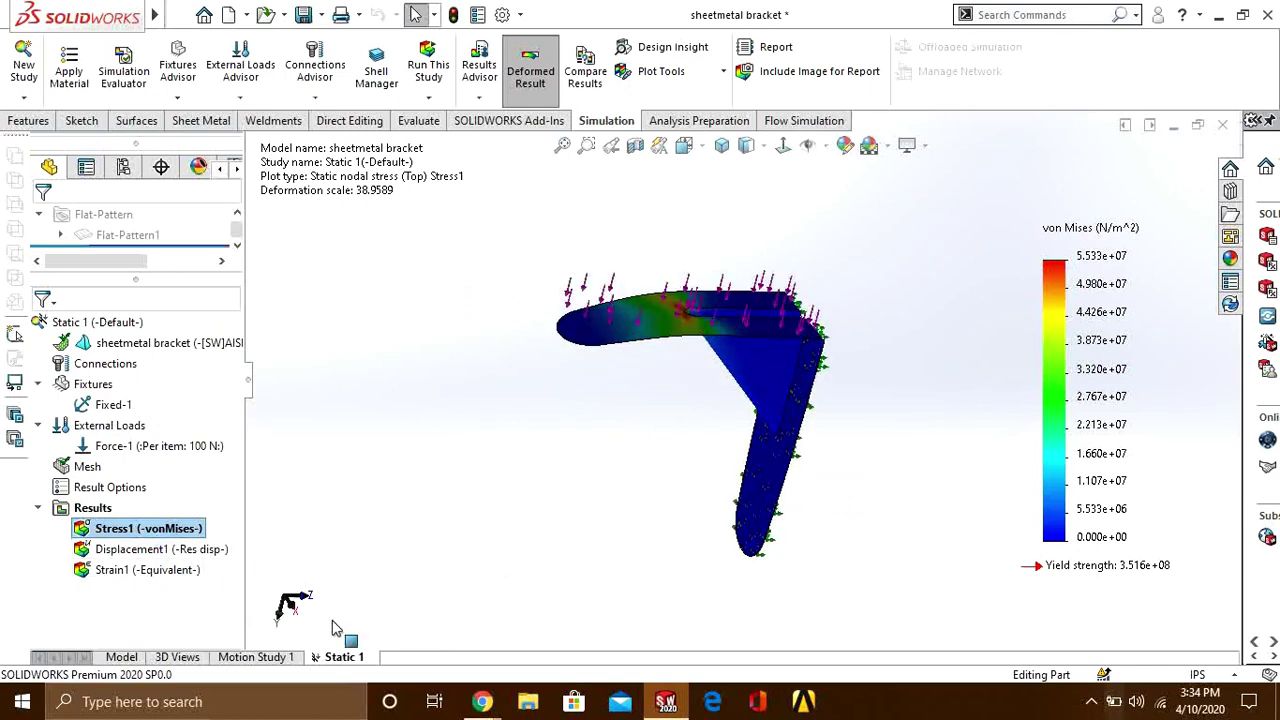
- Animate the von Mises stress plot to view the bracket's deformation, and close the animation
right_click(135, 527)
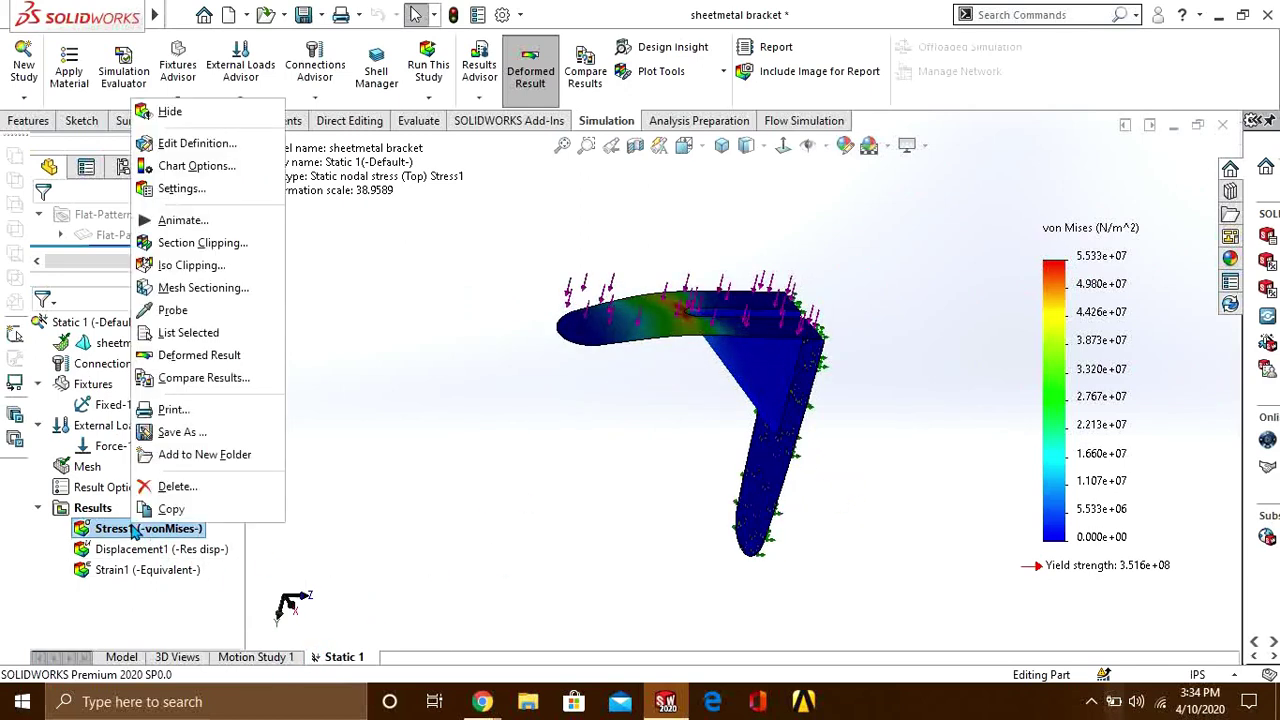
click(203, 226)
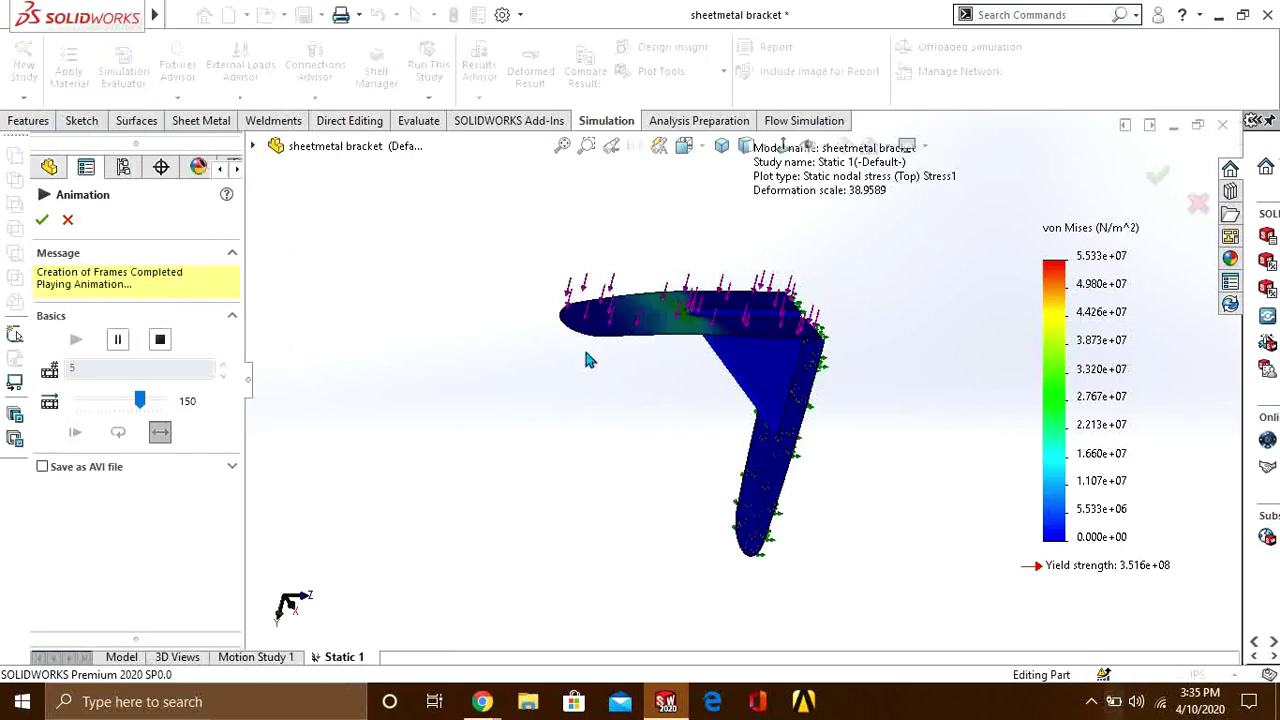
middle_drag(760, 328, 790, 396)
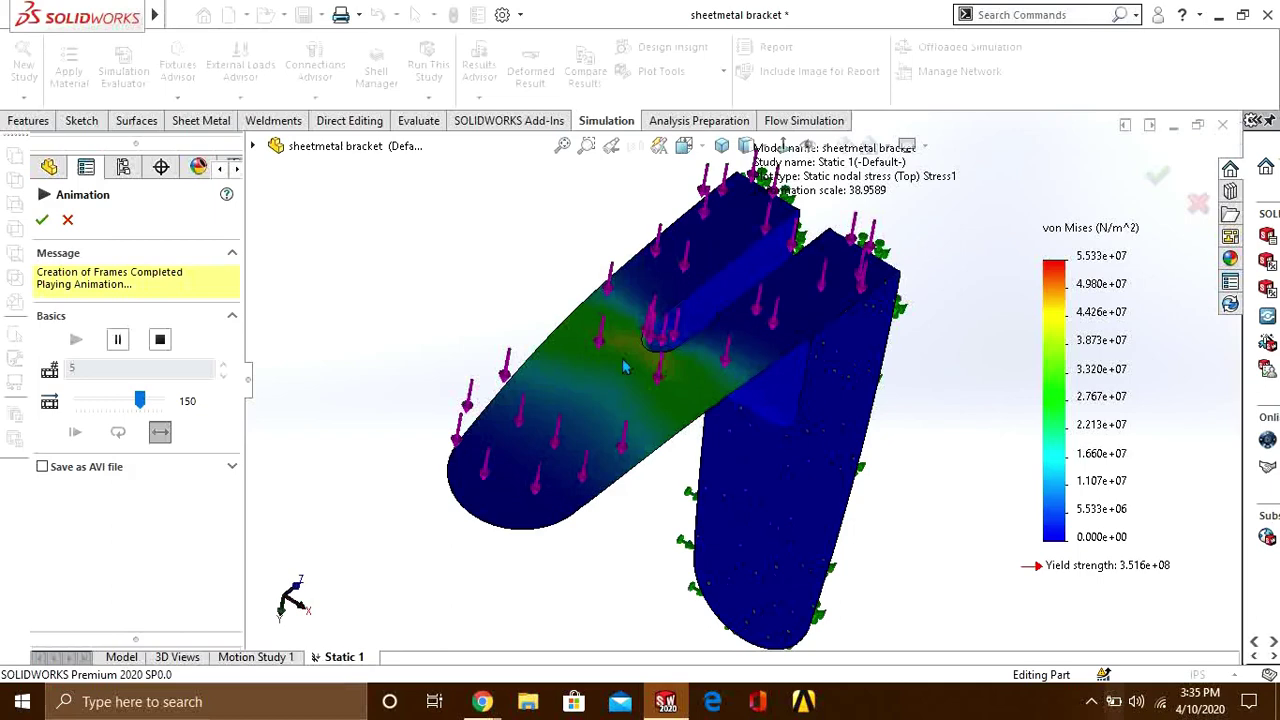
click(41, 222)
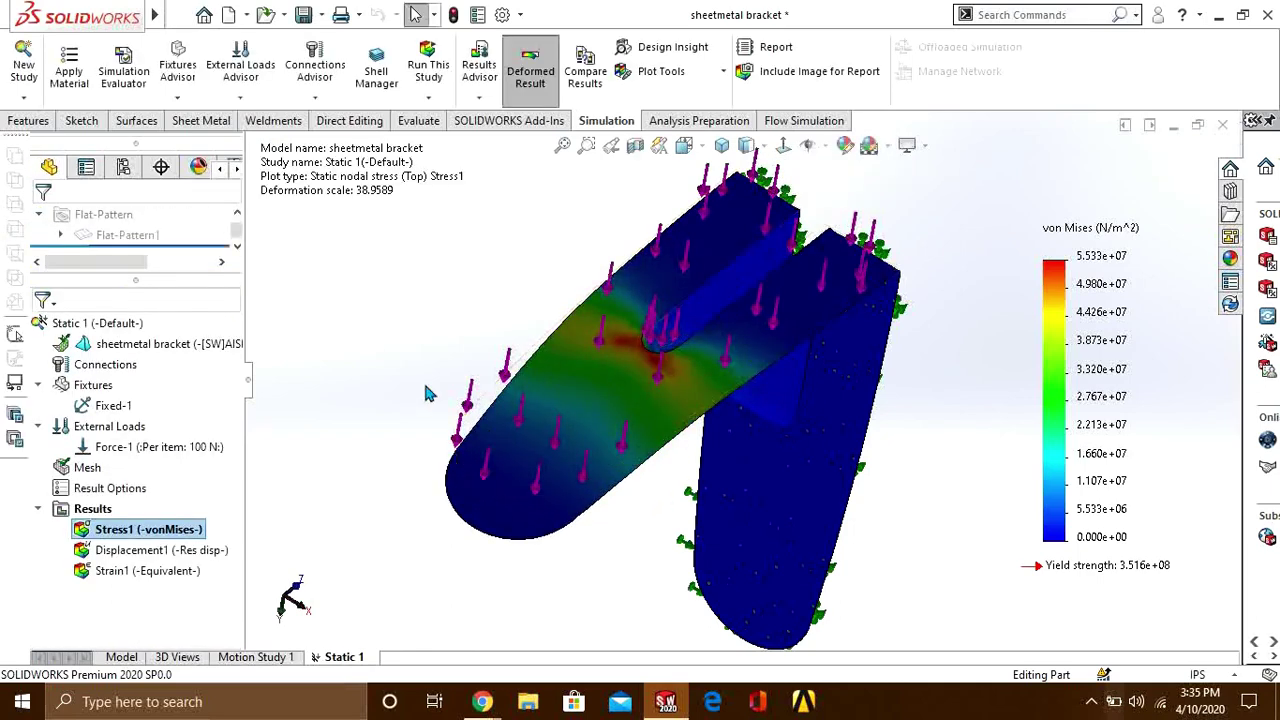
scroll(726, 418, down, 5)
middle_drag(845, 360, 397, 595)
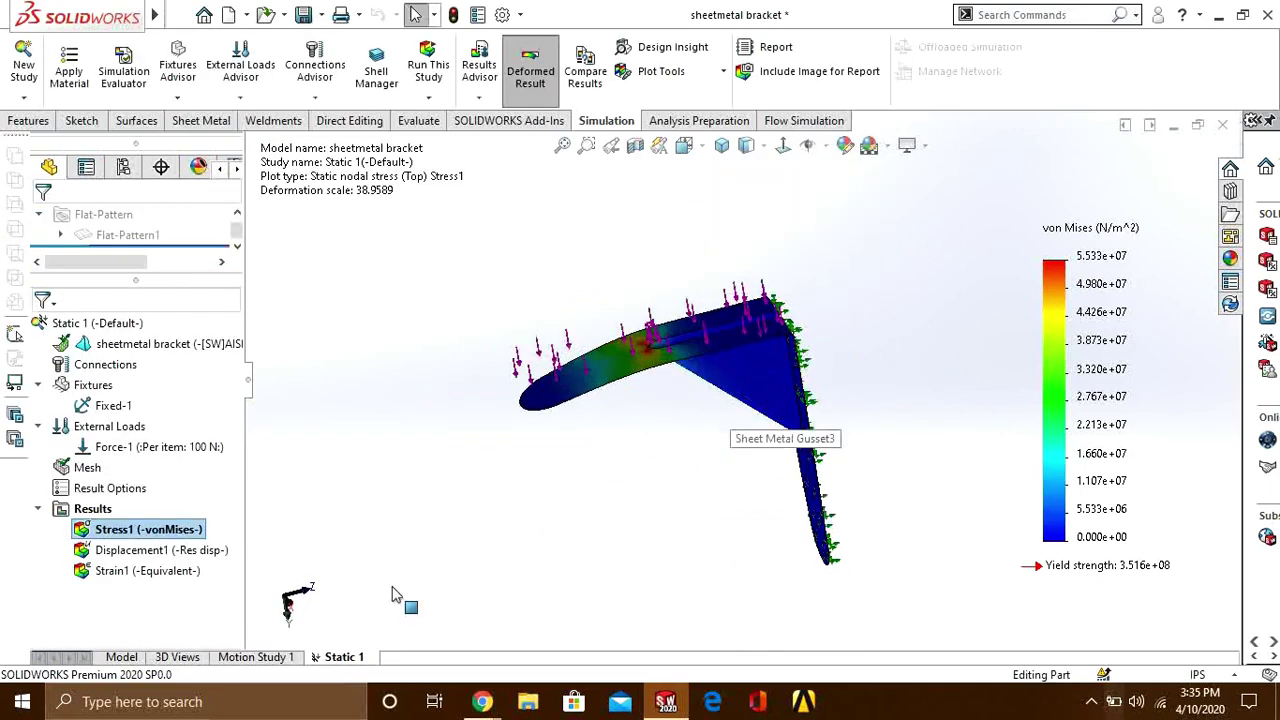
- Create a second simulation study of type Static for the bracket, keeping the default study name
right_click(352, 663)
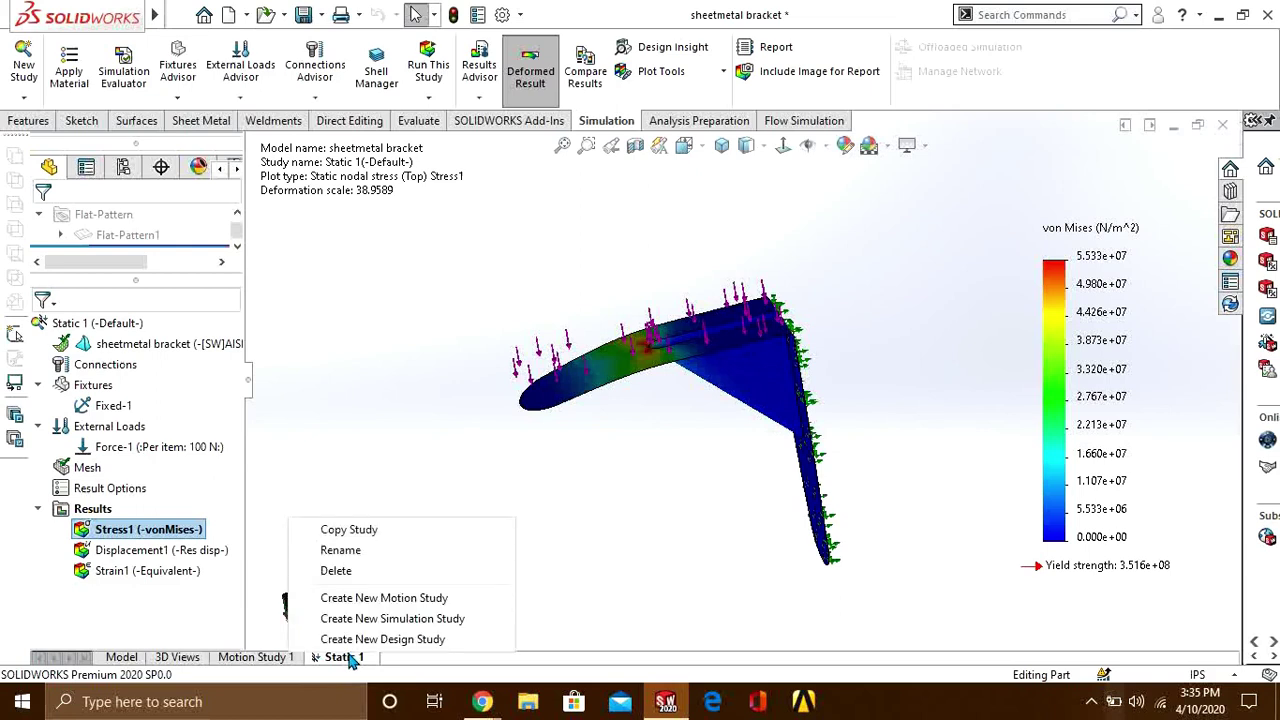
click(393, 620)
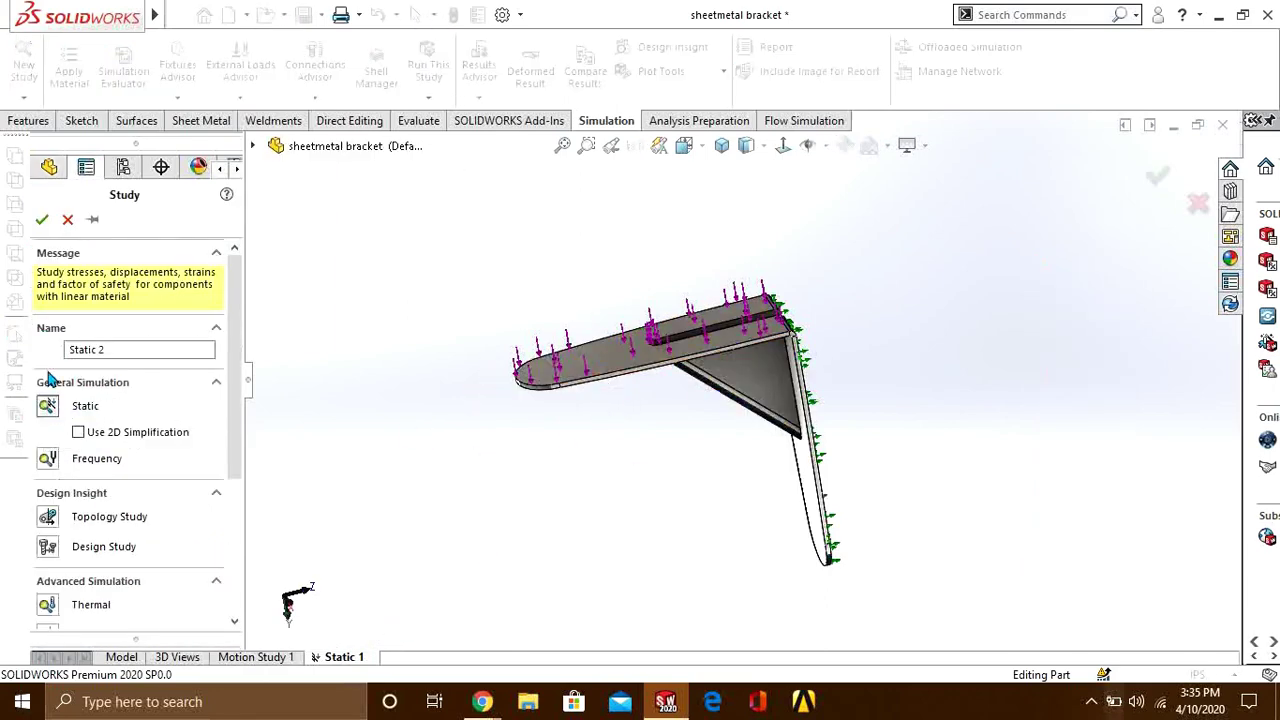
click(42, 222)
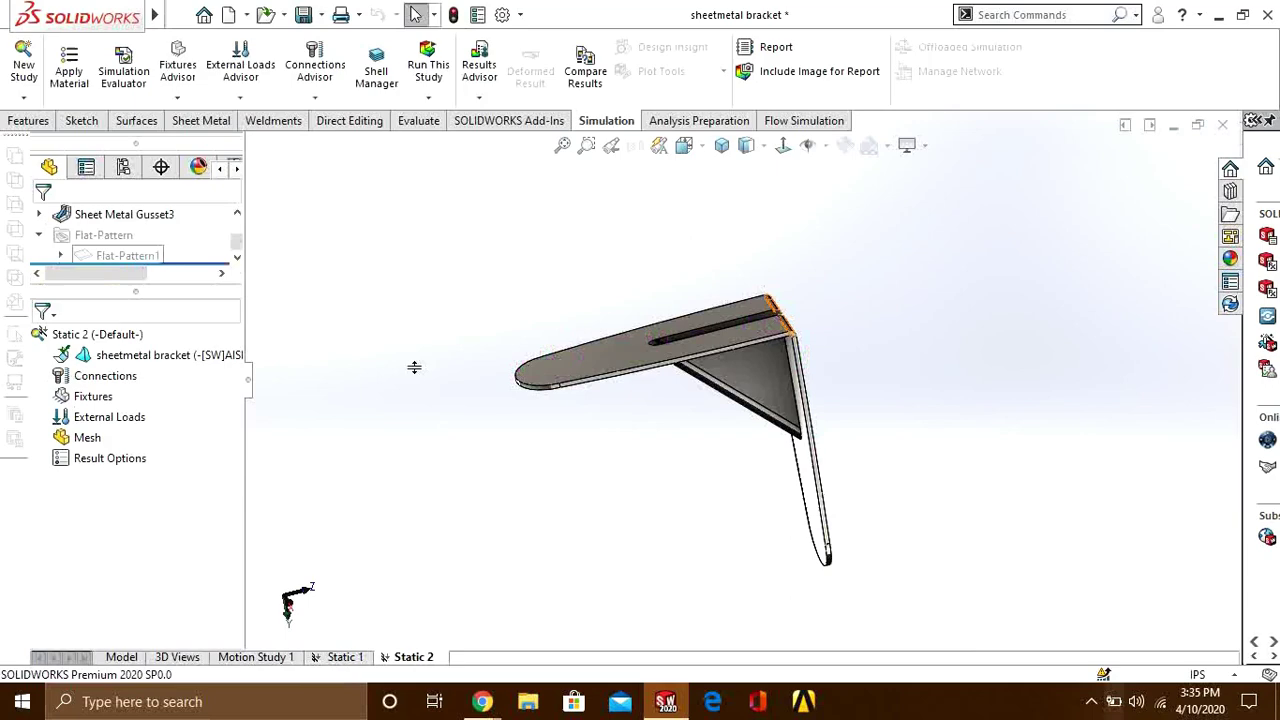
- Suppress the Sheet Metal Gusset3 feature to leave the bracket without its gusset
middle_drag(717, 420, 745, 425)
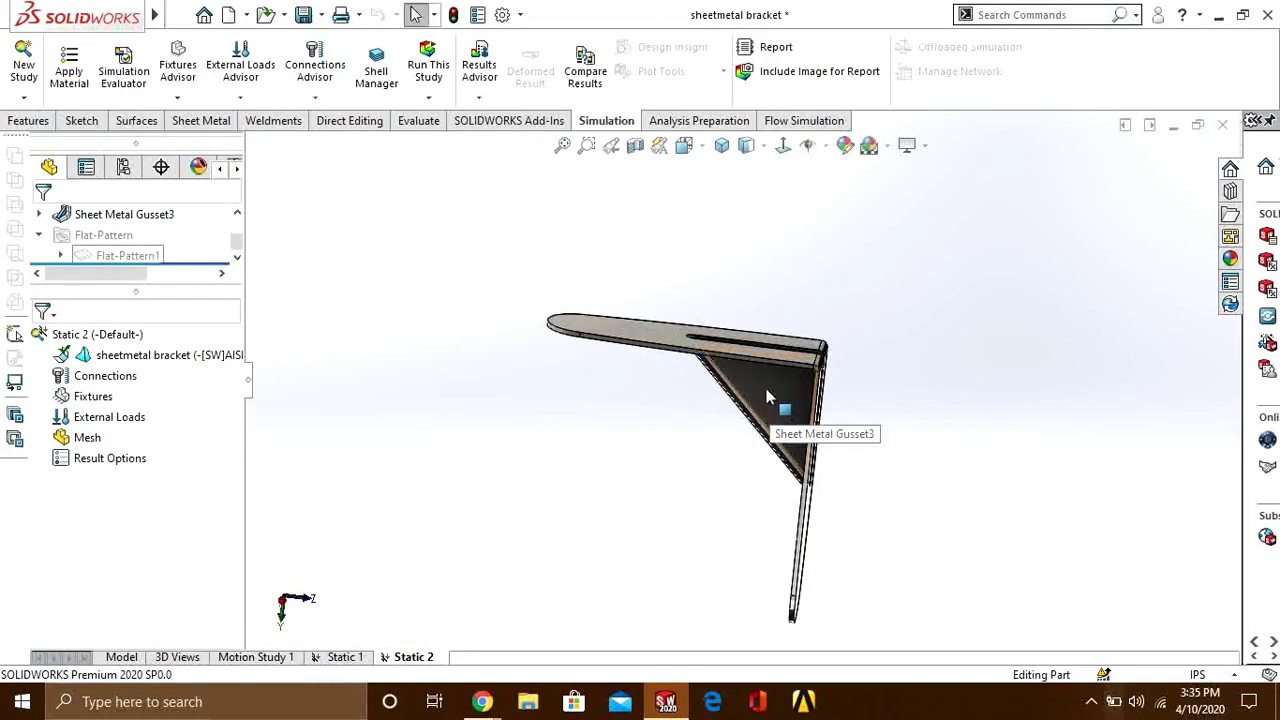
drag(138, 297, 131, 479)
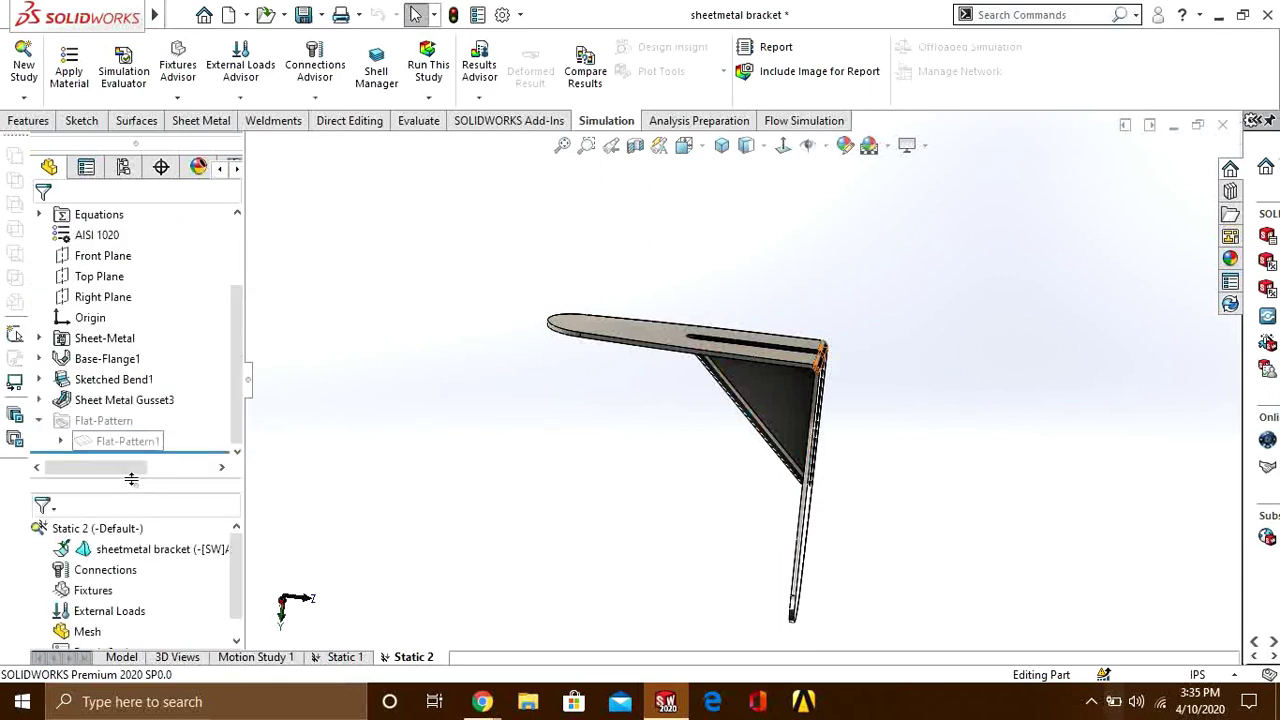
right_click(108, 401)
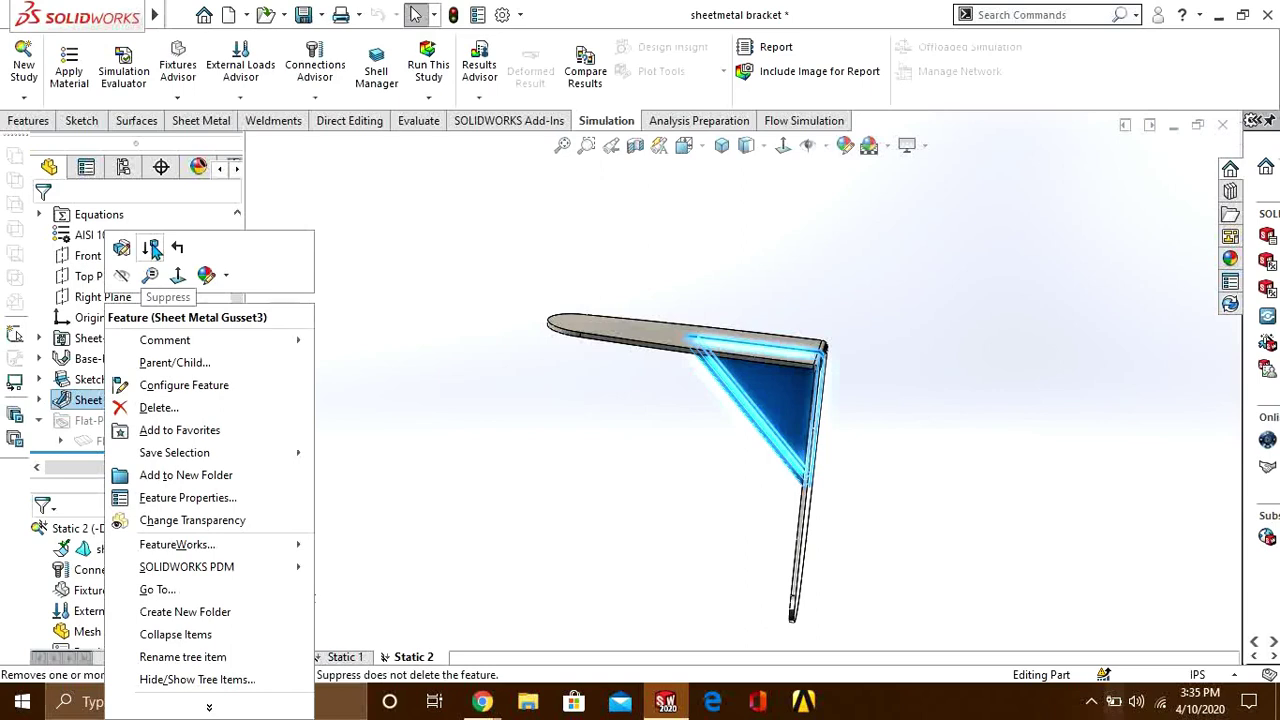
click(151, 246)
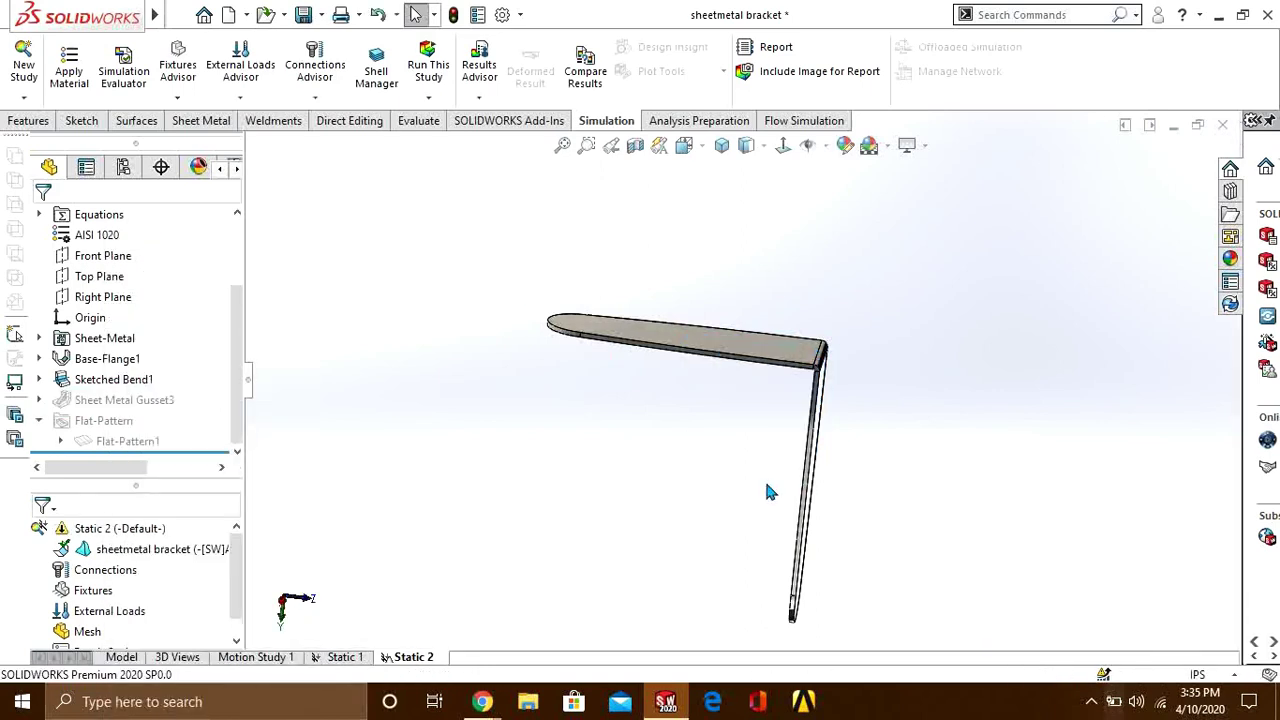
middle_drag(1037, 459, 1086, 457)
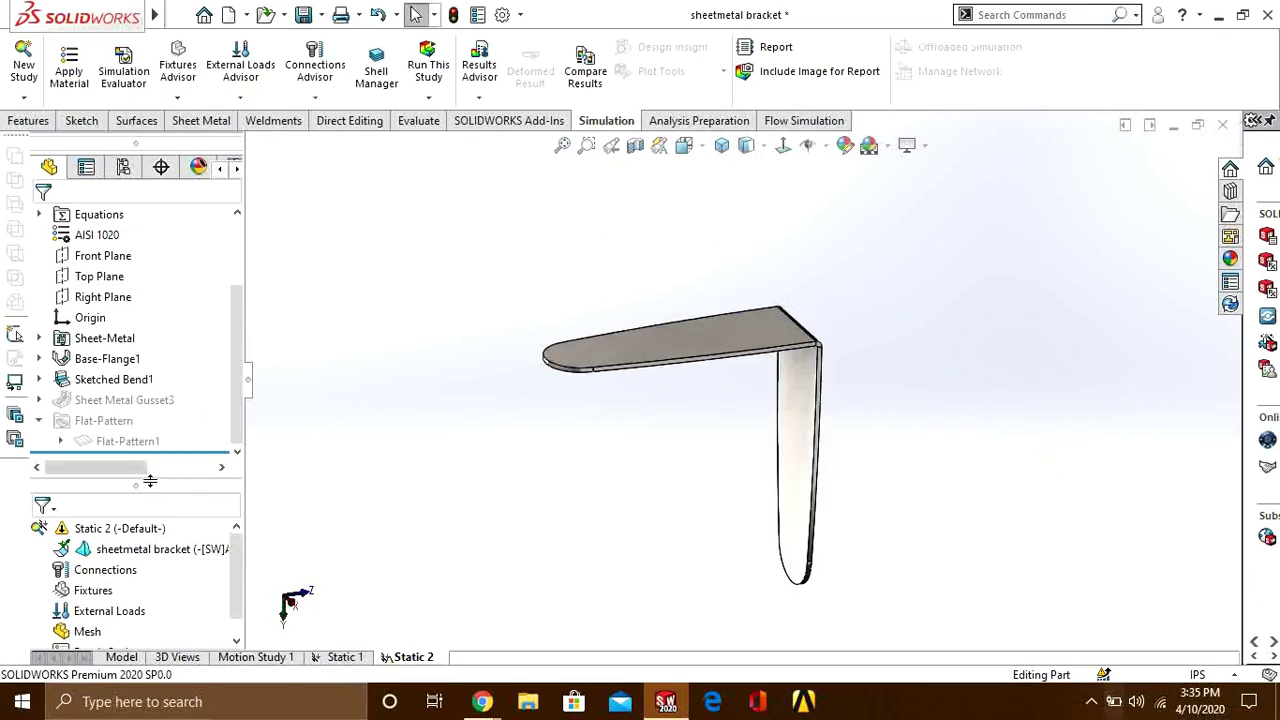
- Apply a Fixed Geometry fixture to the outer face of the vertical flange in the Static 2 study
drag(150, 481, 150, 252)
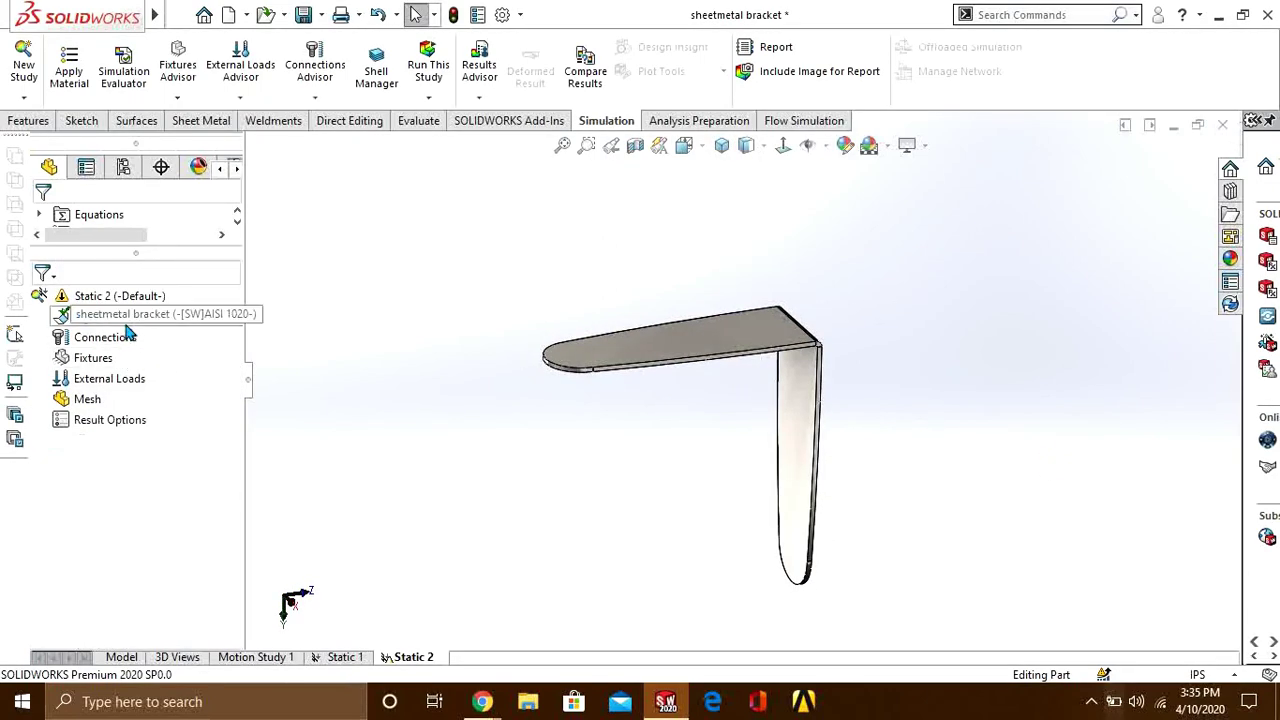
right_click(91, 364)
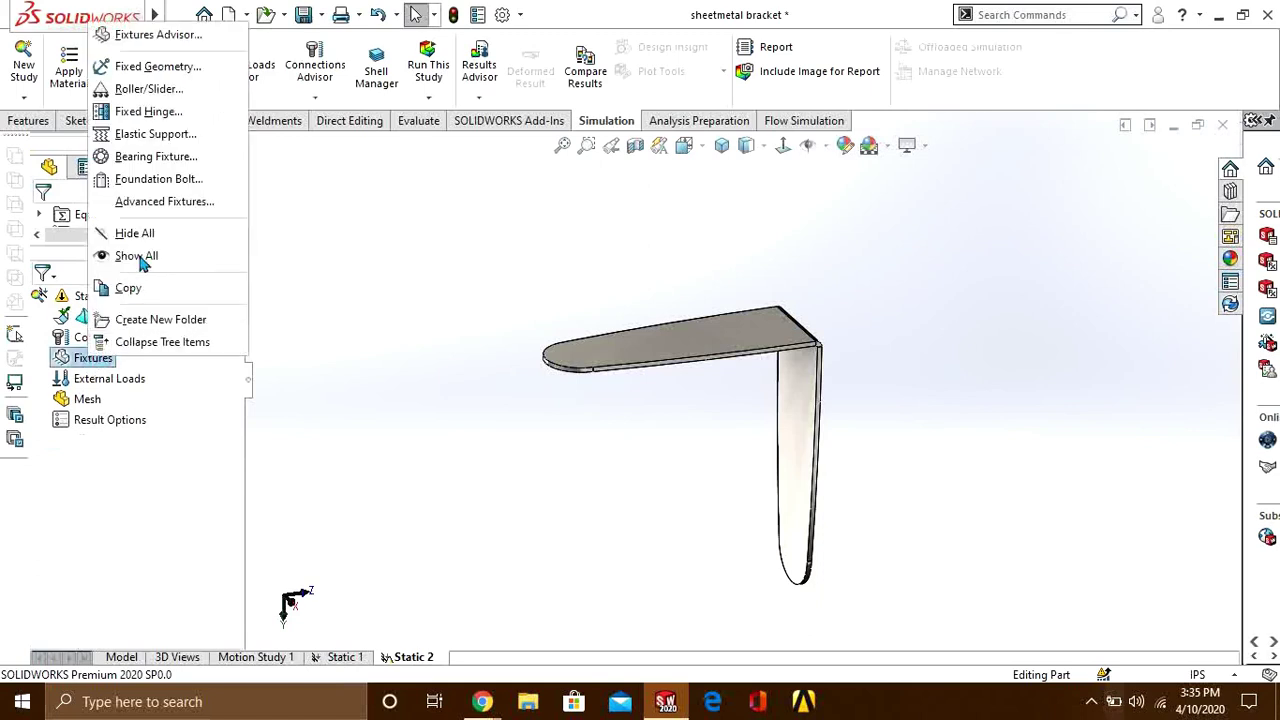
click(170, 70)
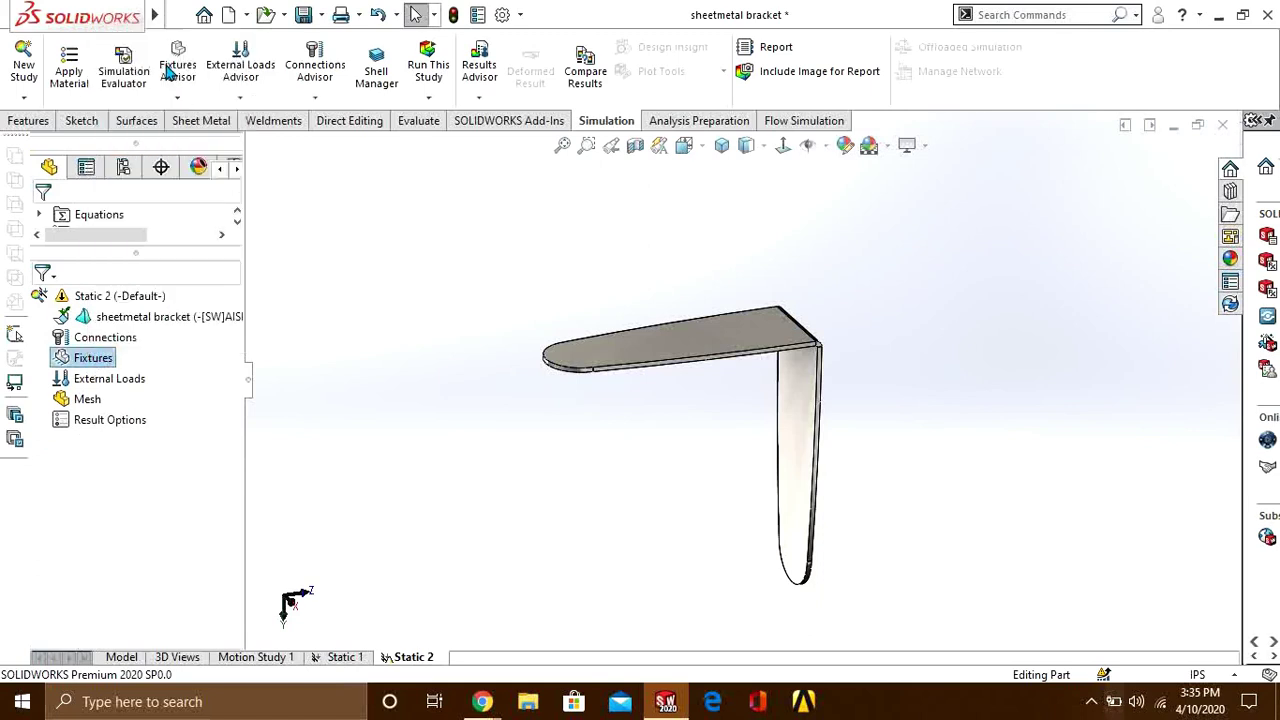
middle_drag(900, 428, 794, 423)
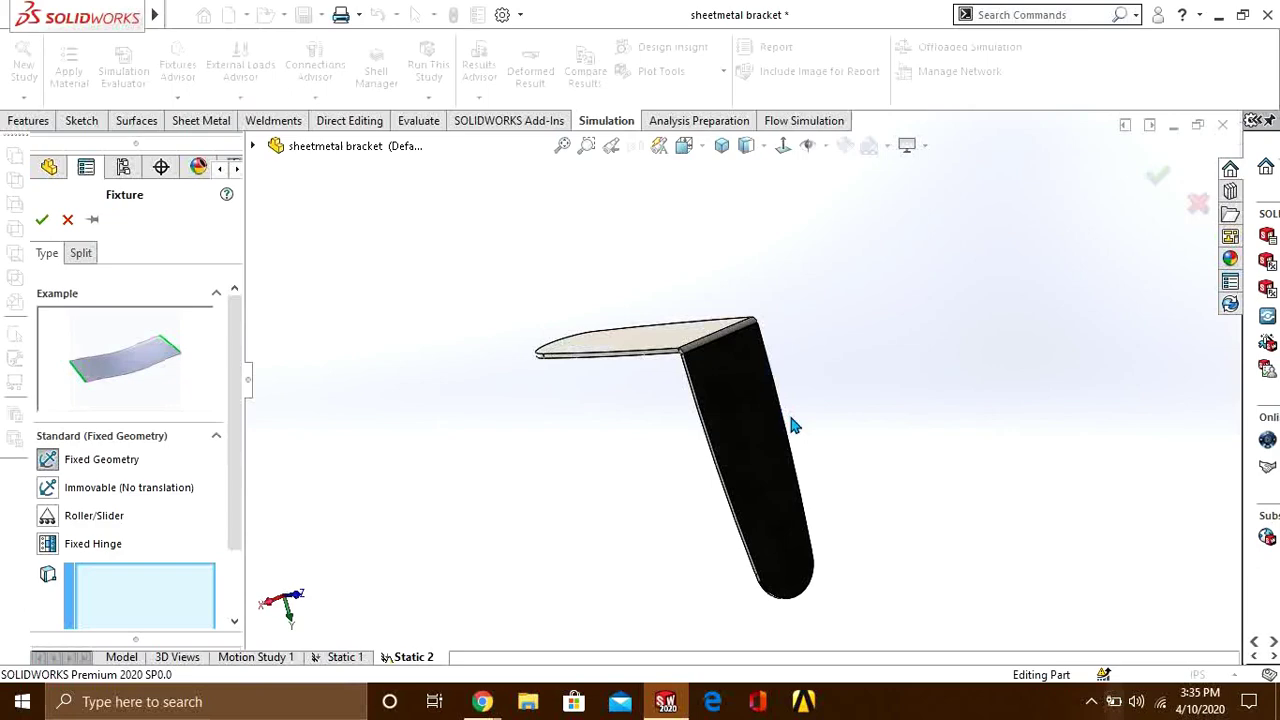
click(757, 421)
click(38, 221)
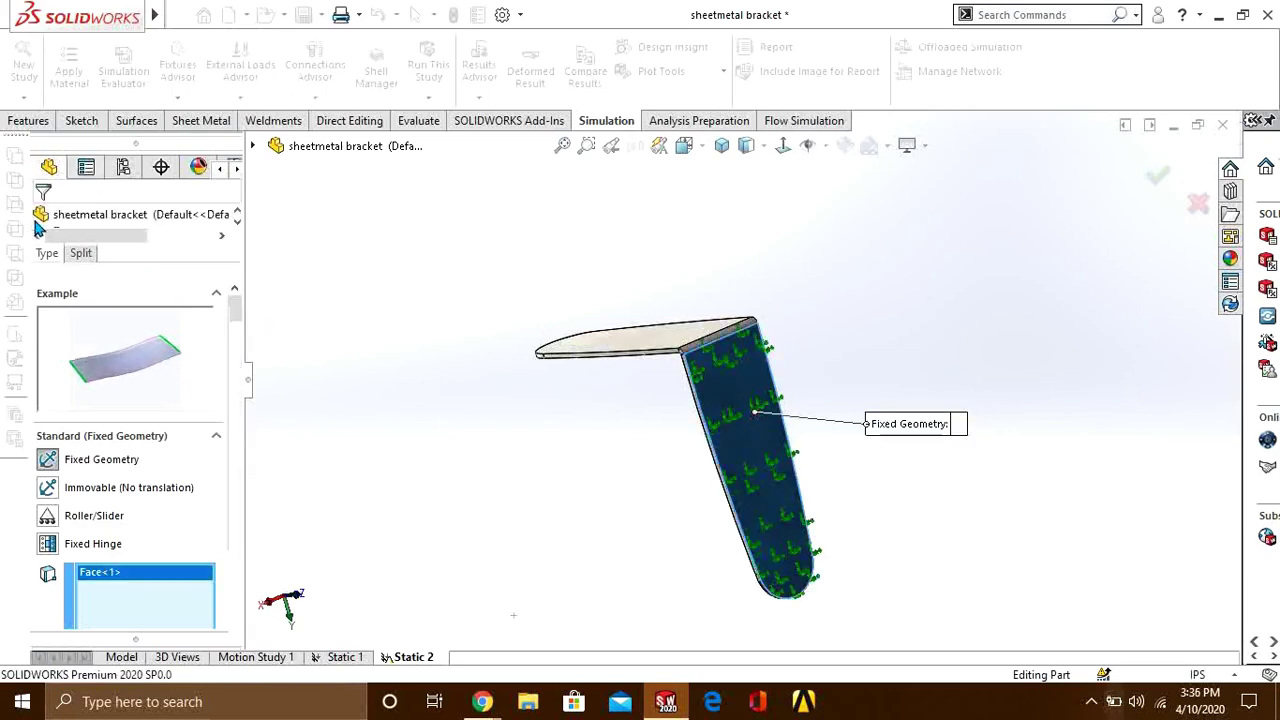
- Apply a 100 N normal force to the upper face of the horizontal flange in the Static 2 study
right_click(121, 402)
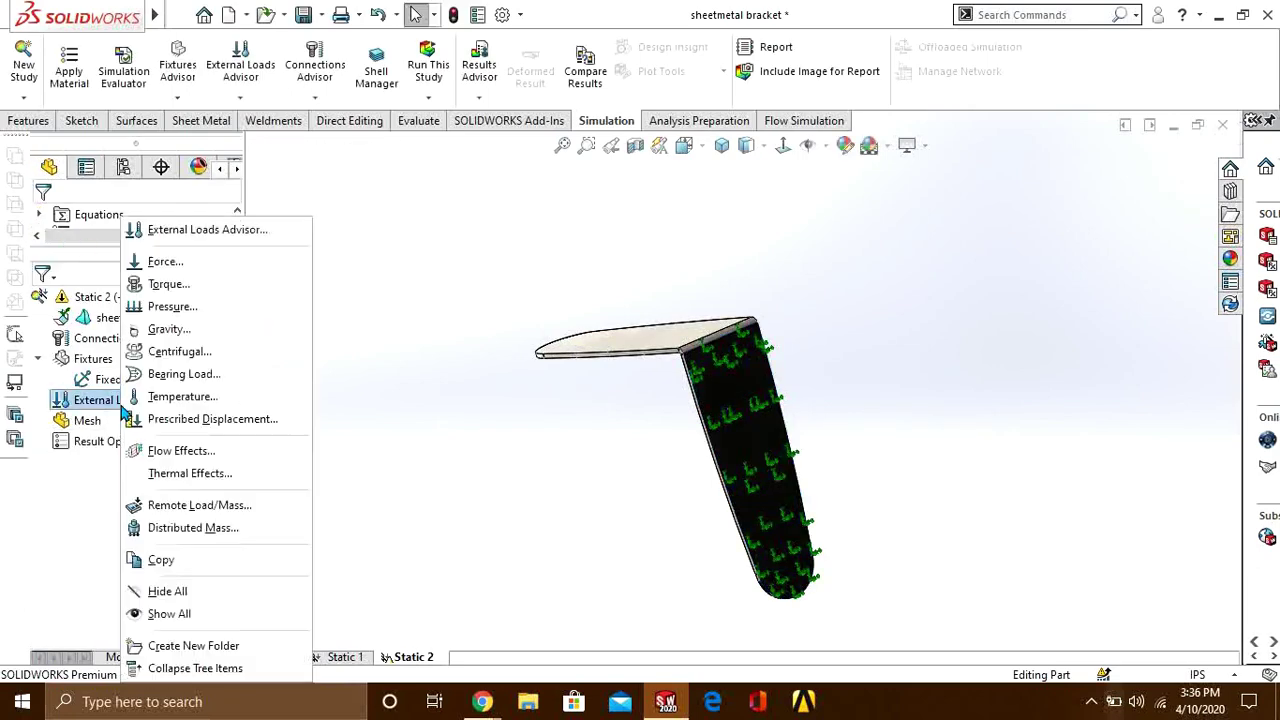
click(165, 262)
click(663, 340)
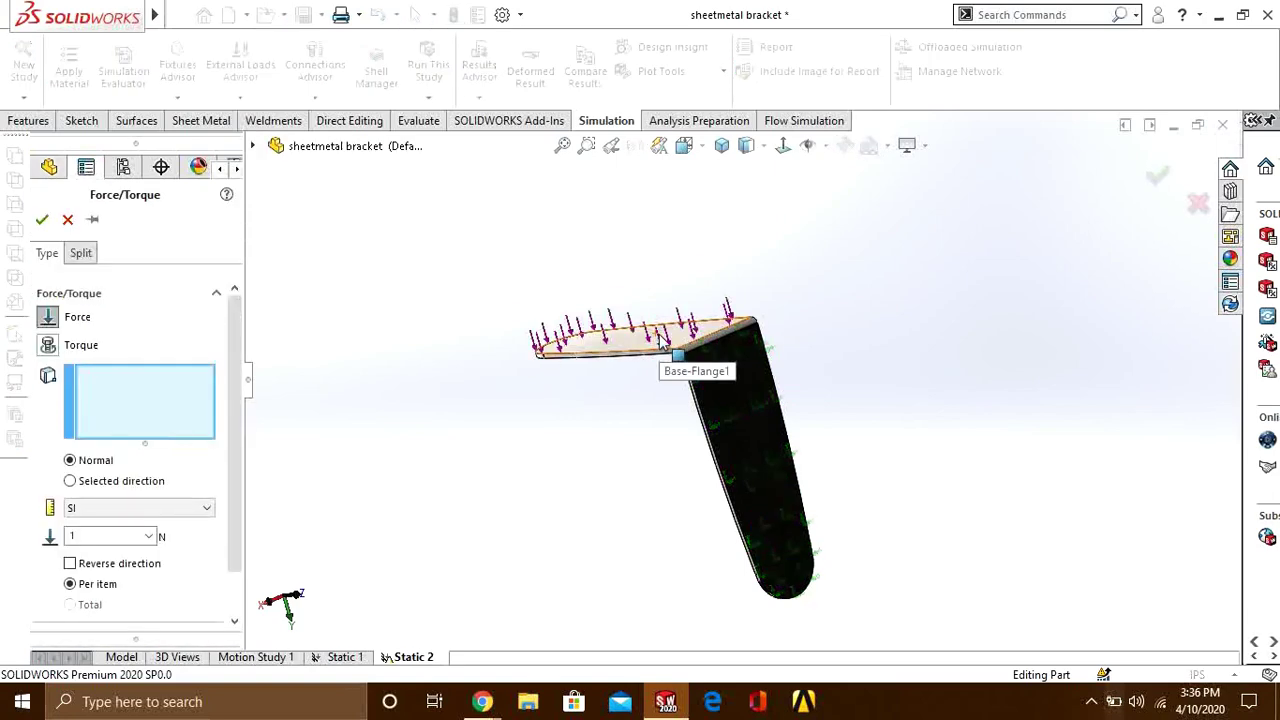
middle_drag(663, 343, 720, 366)
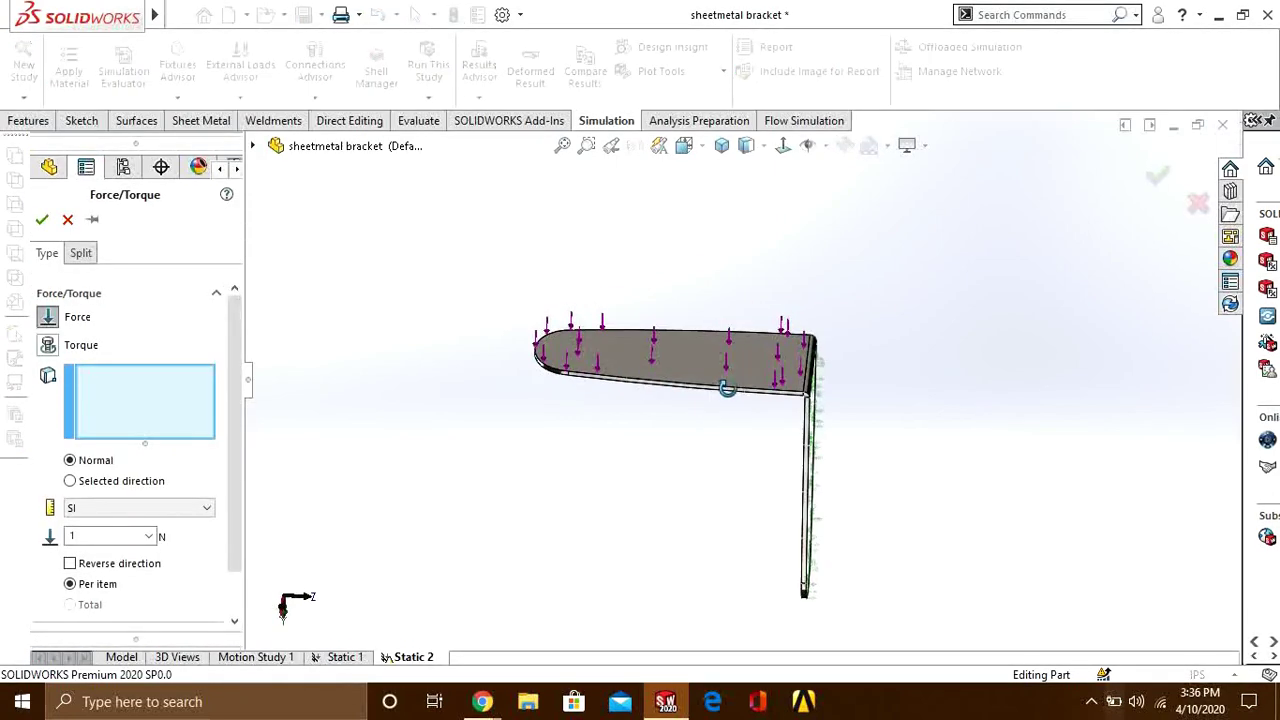
click(710, 365)
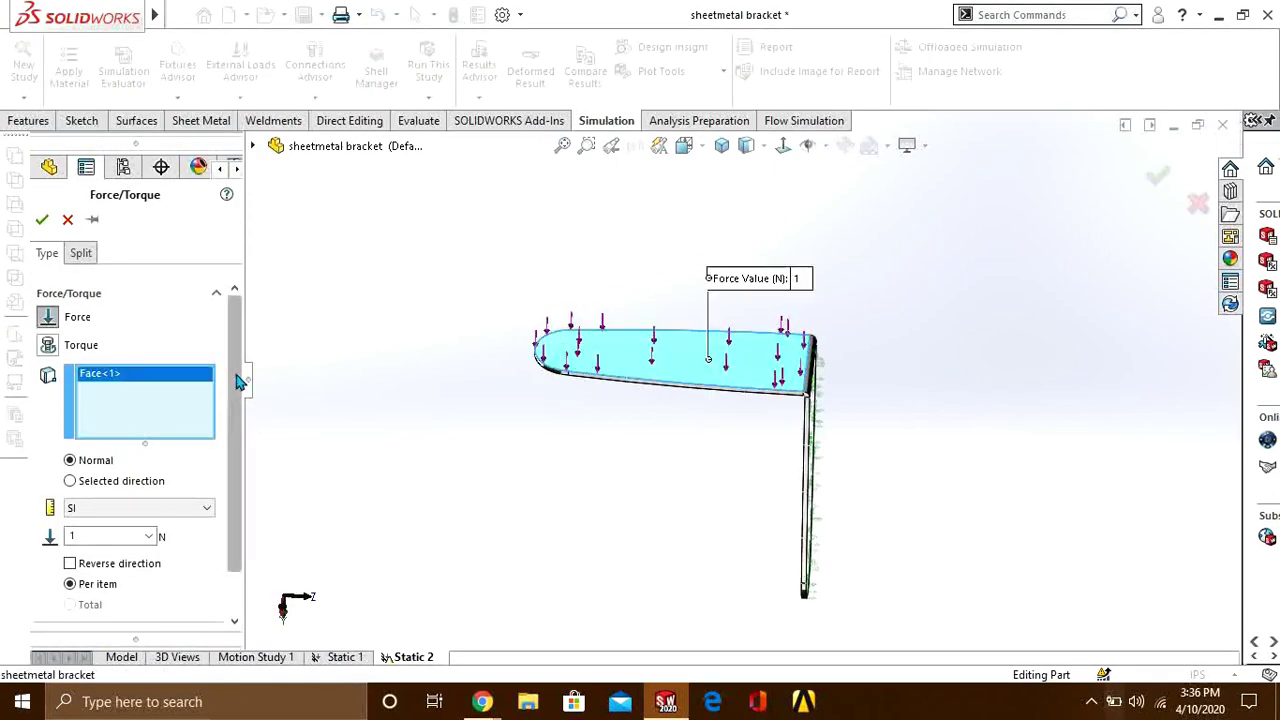
scroll(238, 385, down, 1)
double_click(84, 483)
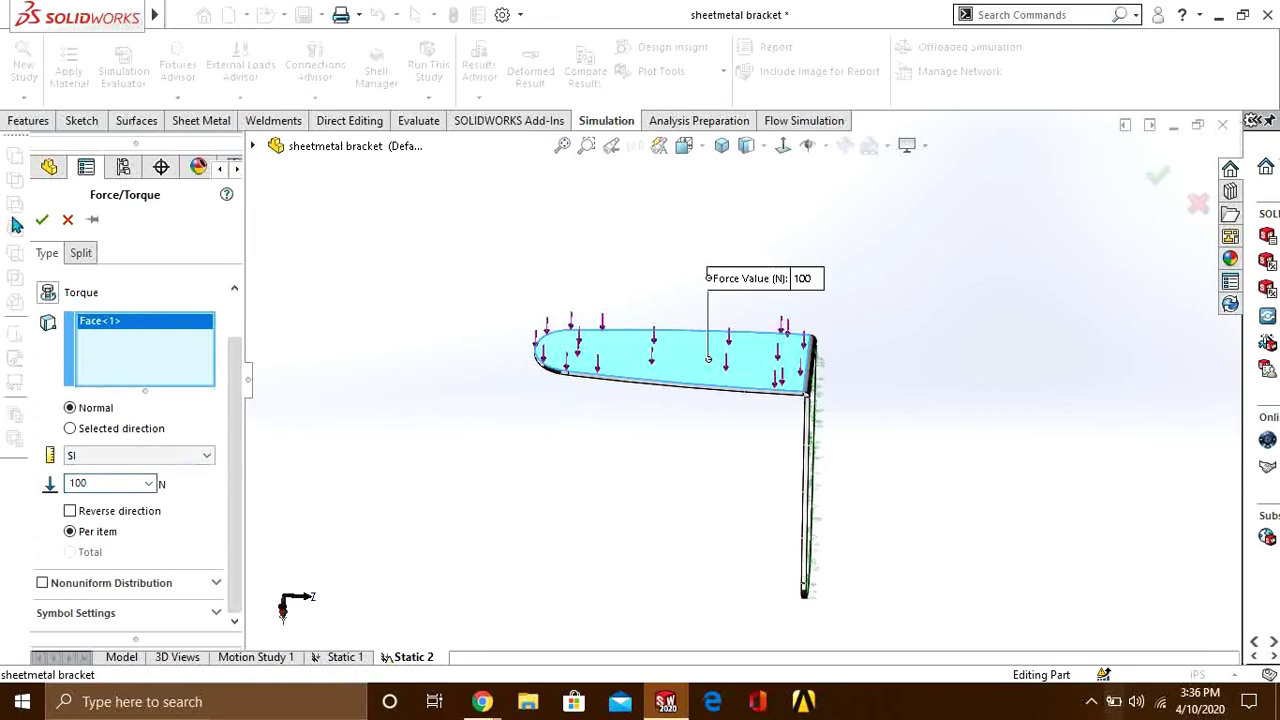
click(42, 221)
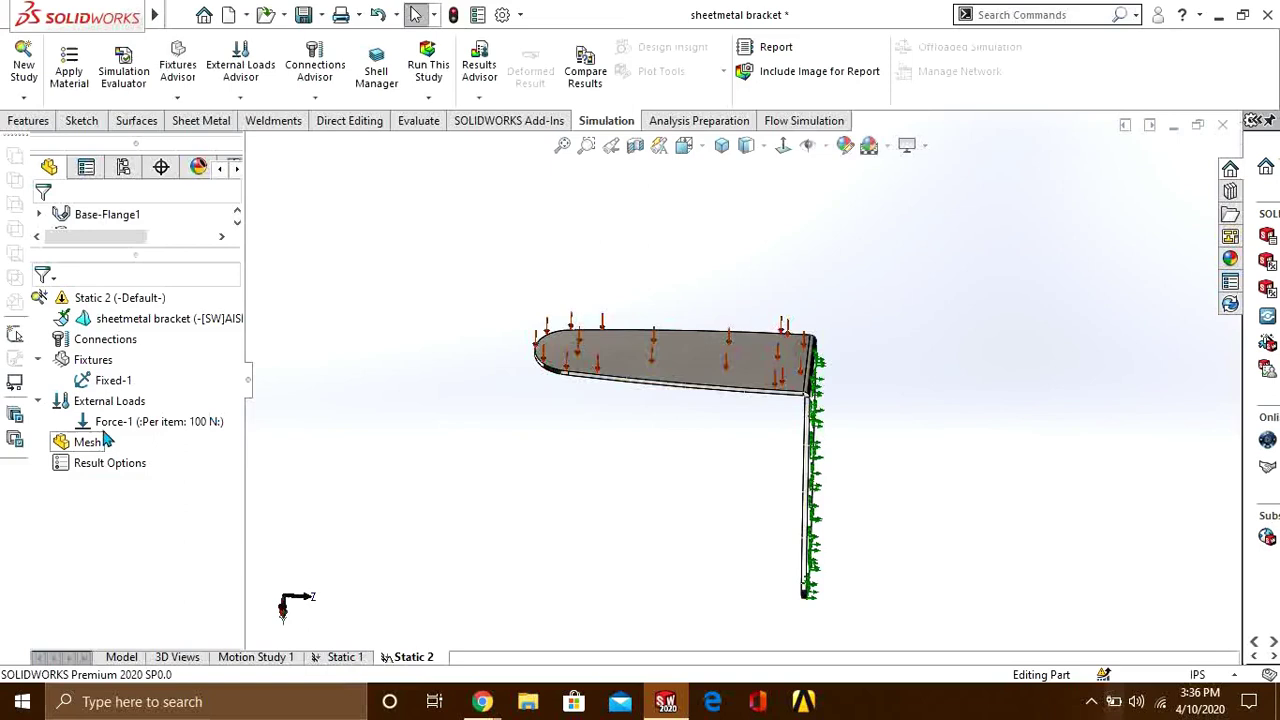
- Run the Static 2 study and examine the von Mises stress near the bend of the gusset-free bracket
click(441, 78)
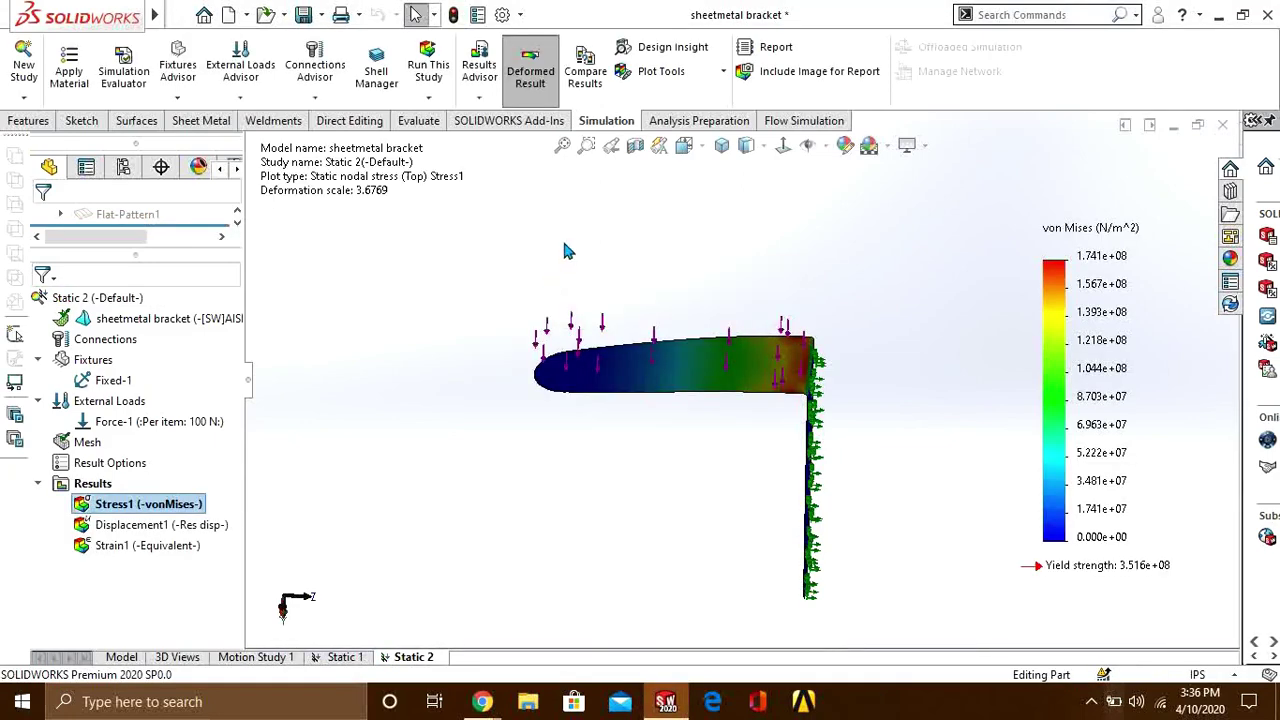
middle_drag(675, 455, 800, 445)
scroll(770, 365, down, 8)
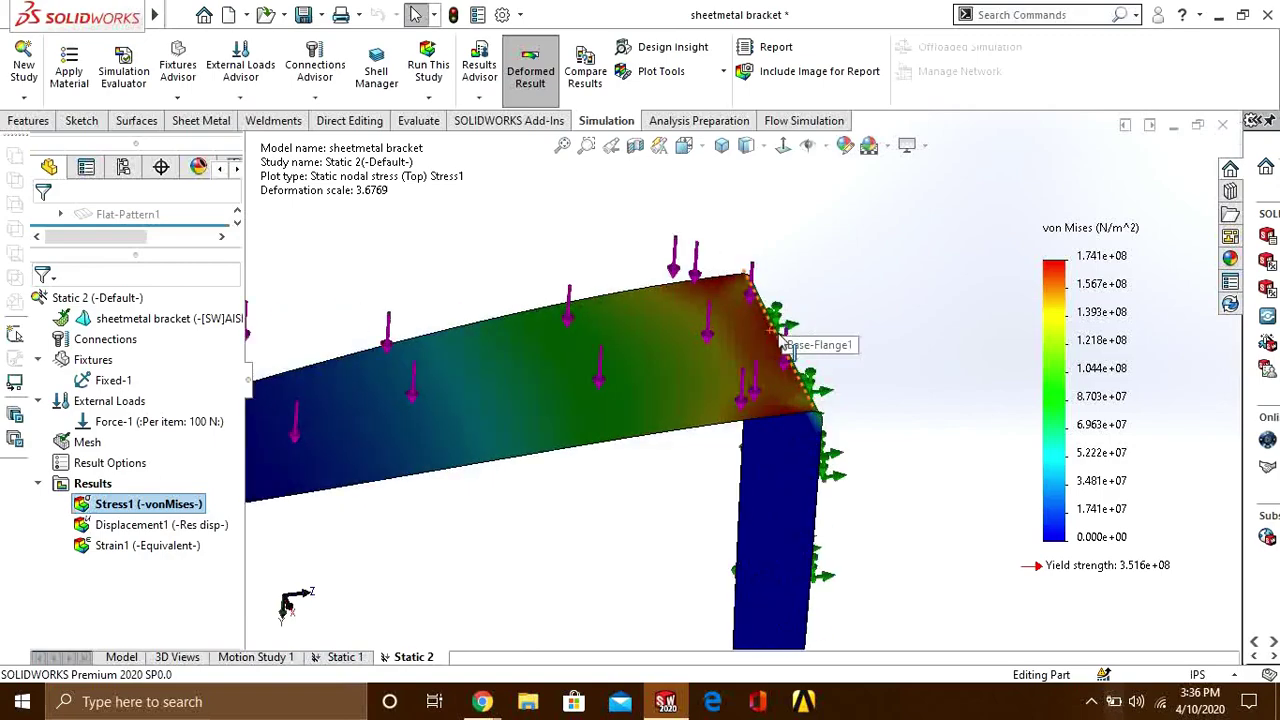
mouse_move(770, 365)
middle_down()
mouse_move(750, 330)
mouse_move(757, 289)
mouse_move(748, 343)
mouse_move(762, 361)
middle_up()
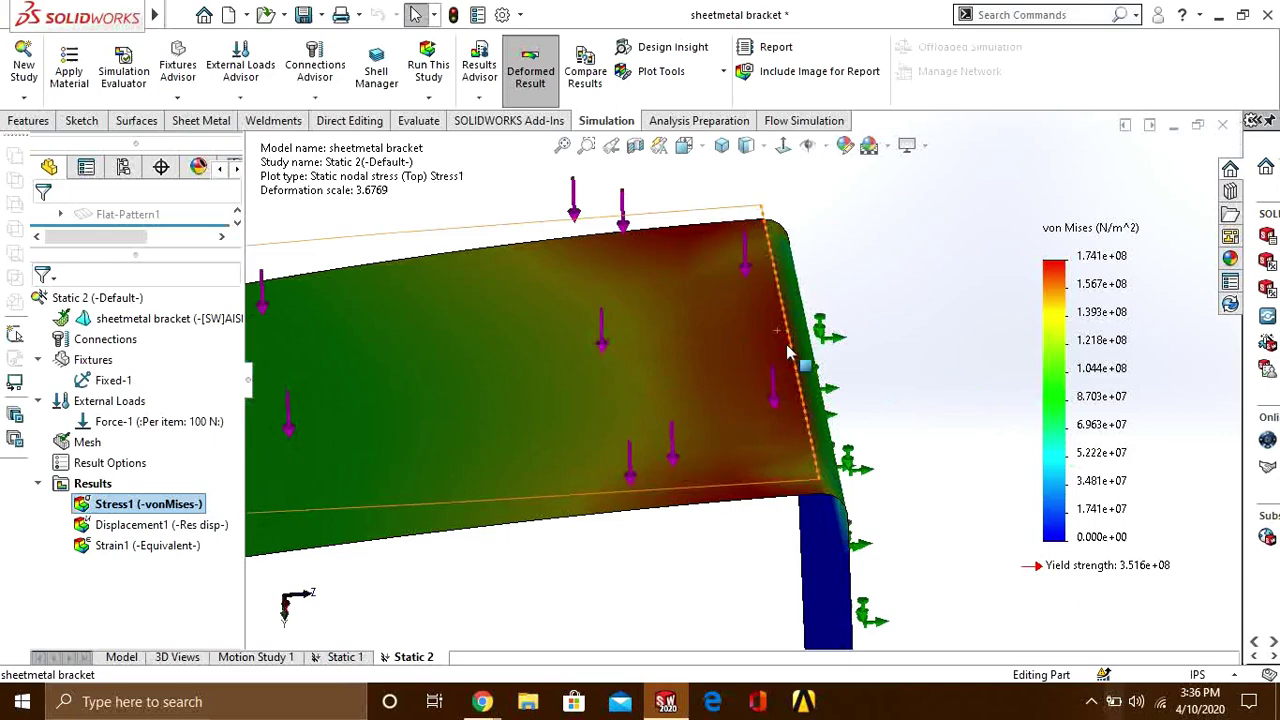
scroll(787, 357, up, 6)
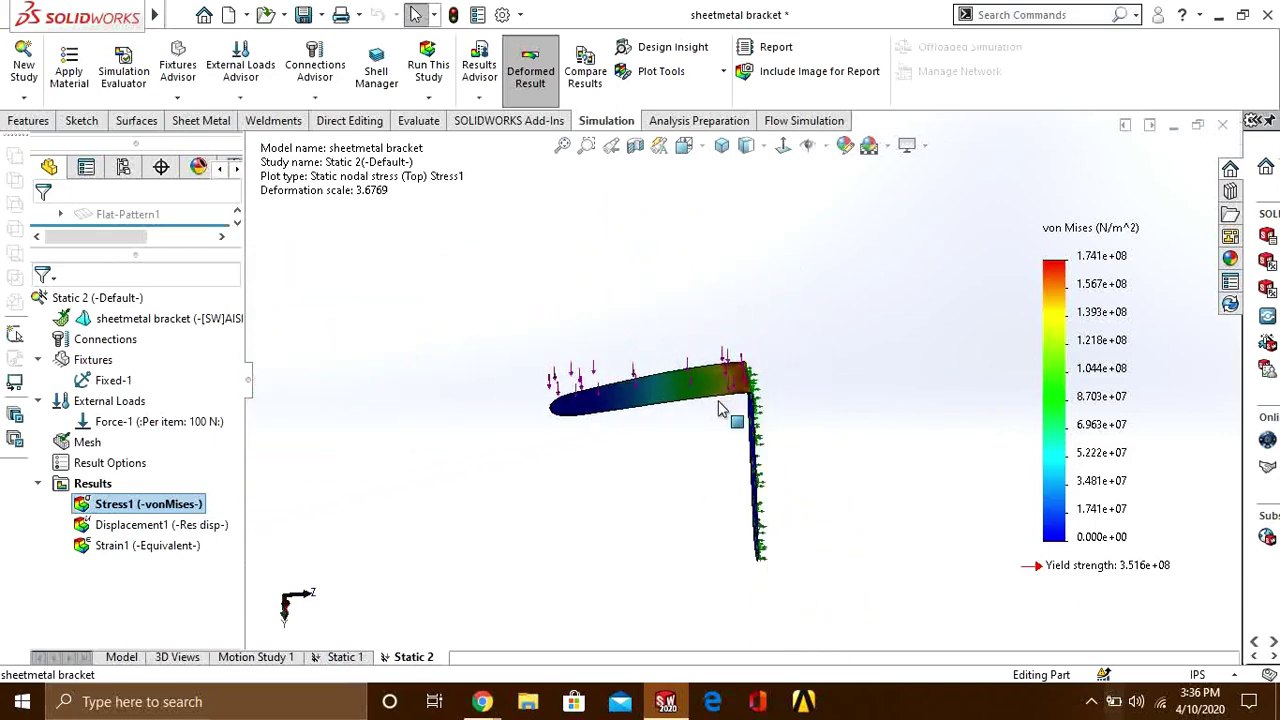
middle_drag(741, 466, 772, 438)
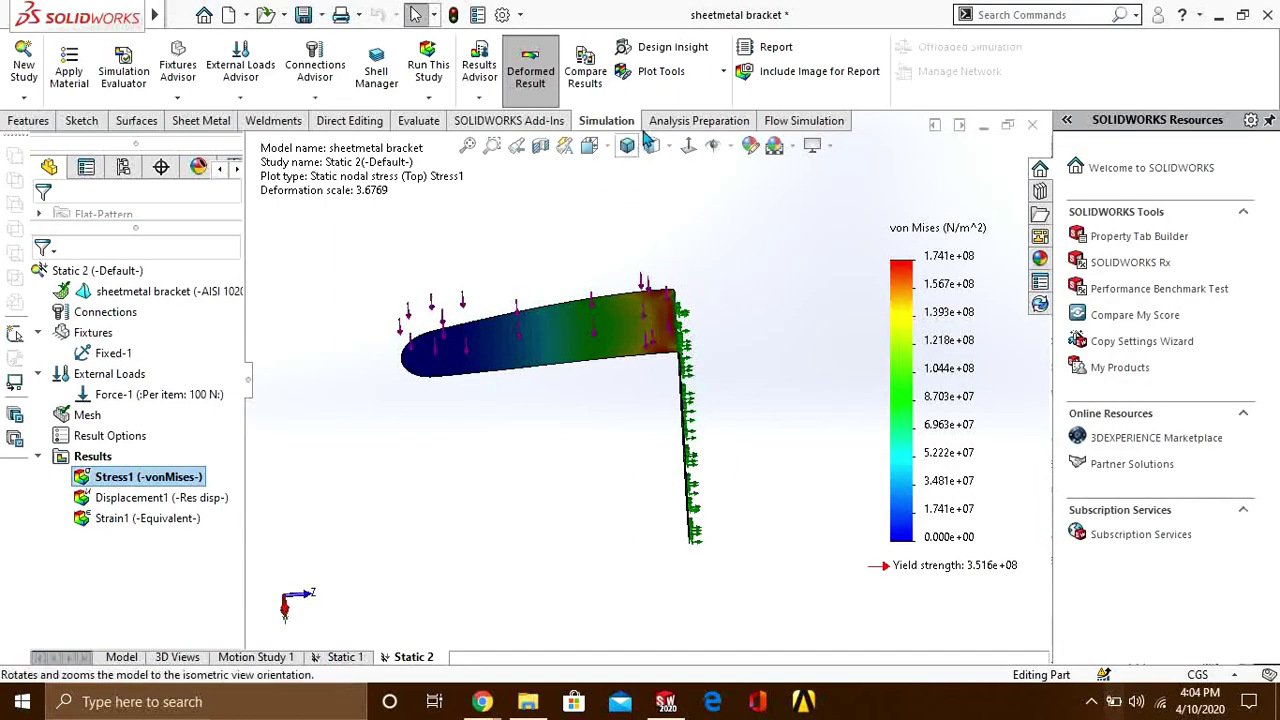
- Compare results across all studies in this configuration, including only the Stress1 von Mises plots of Static 1 and Static 2
click(592, 75)
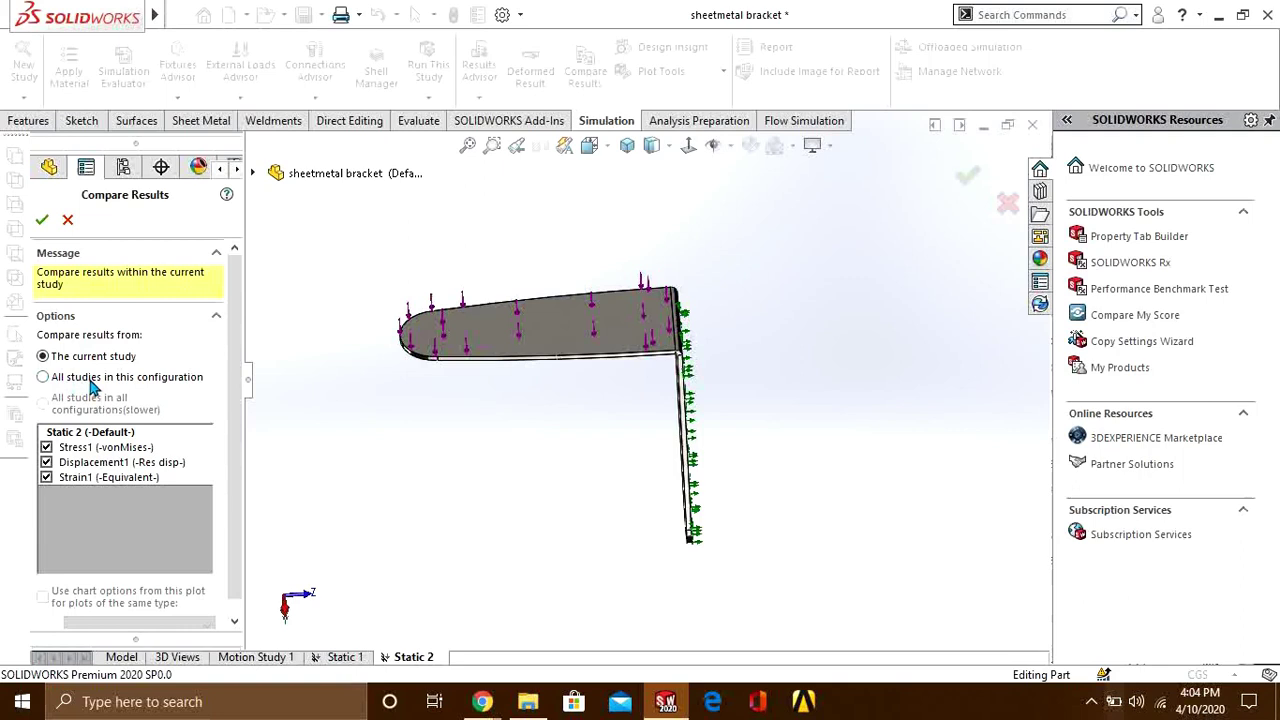
click(55, 380)
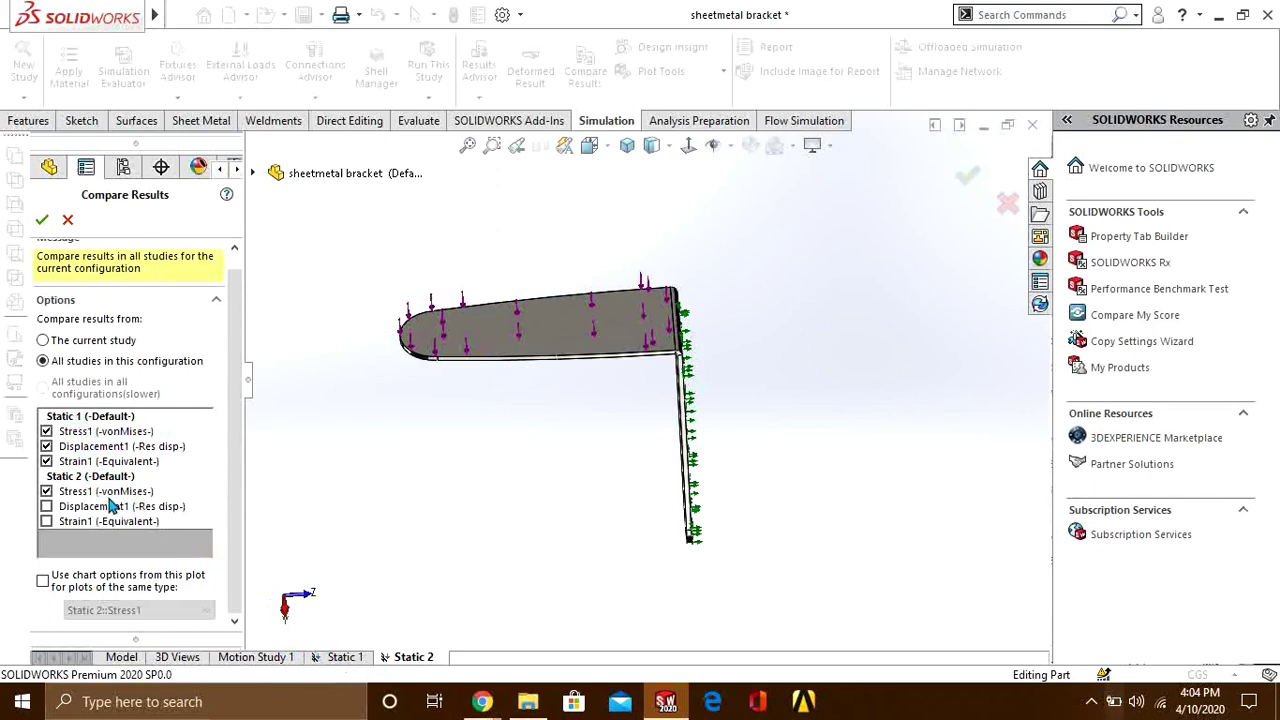
click(46, 446)
click(46, 461)
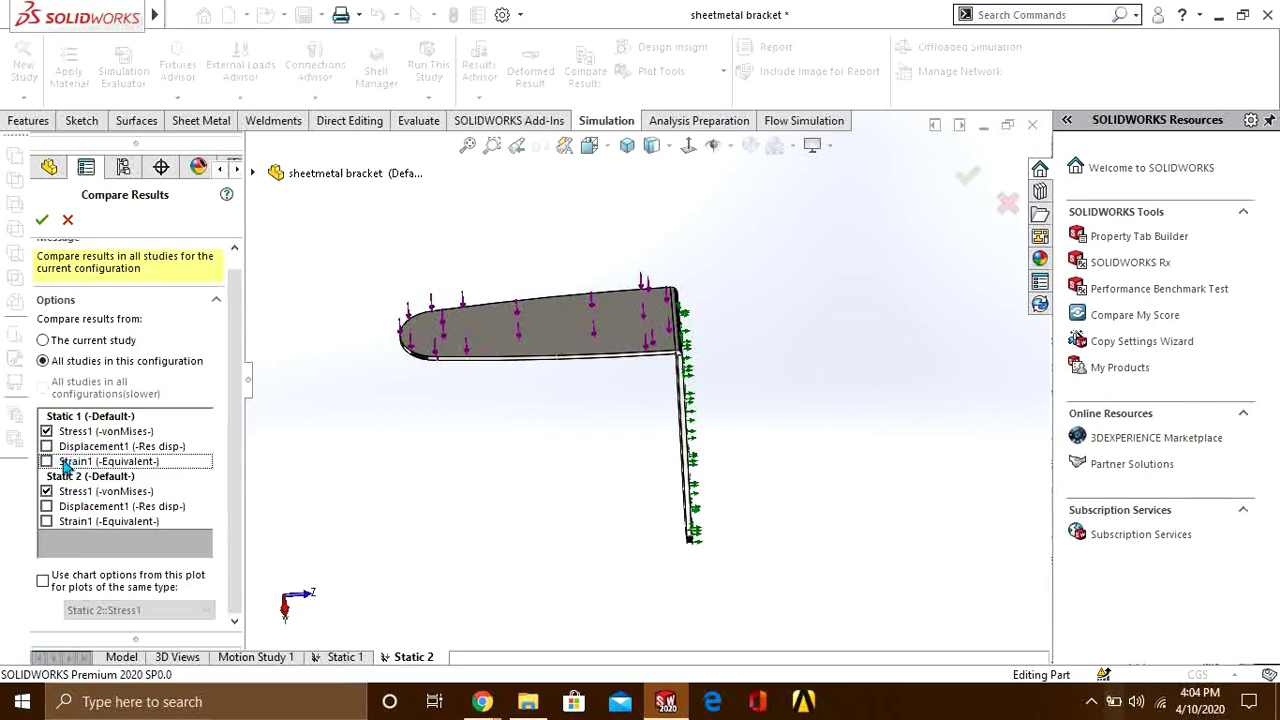
click(42, 221)
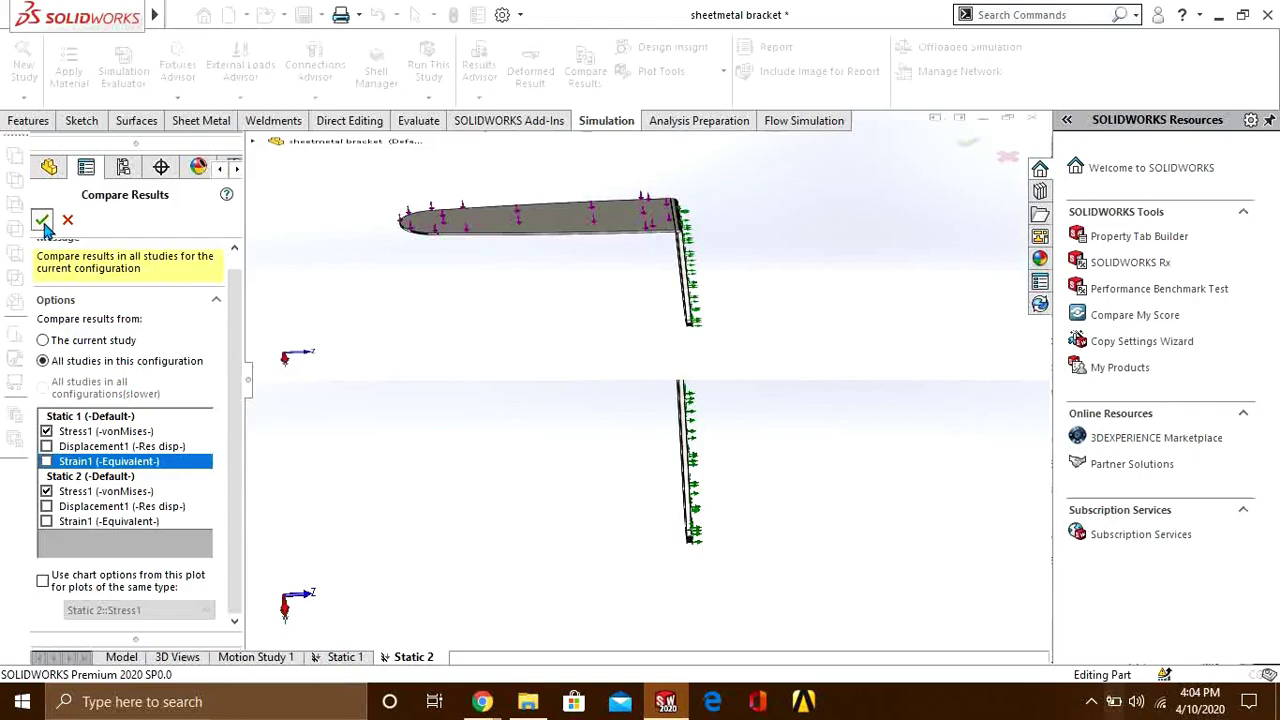